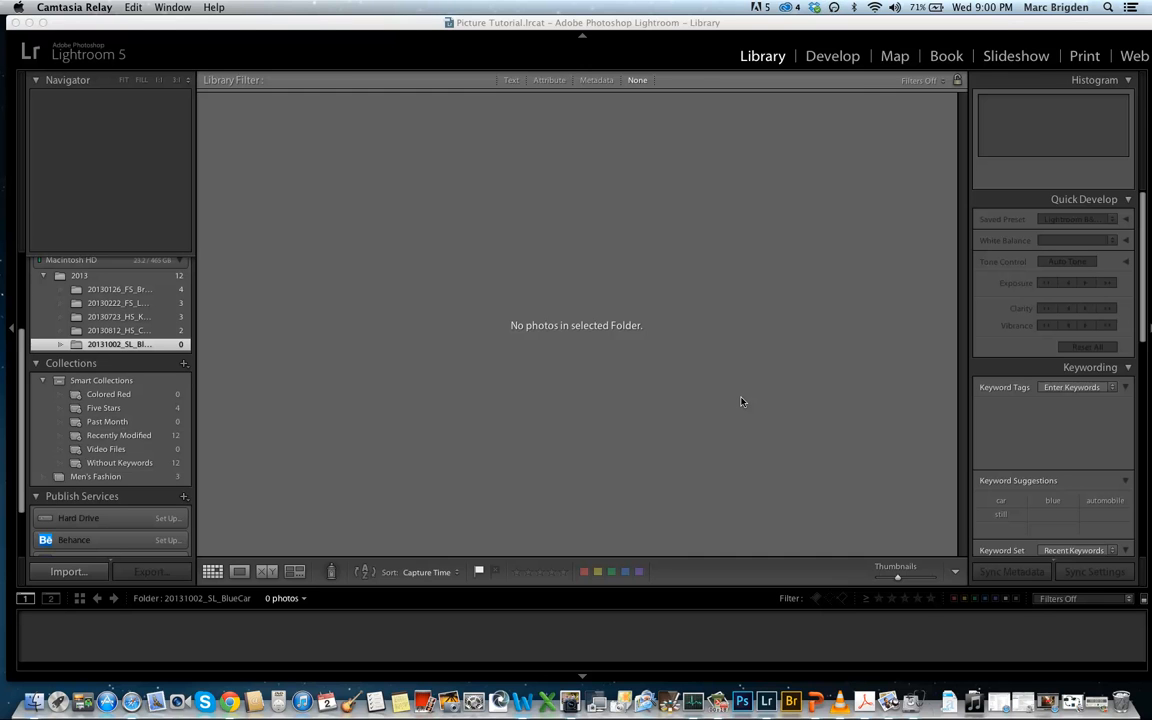
- View the diagram of the camera, external drive, Lightroom and Time Machine backup workflow in Preview and close it
{"action": "left_click", "coordinate": [1073, 702]}
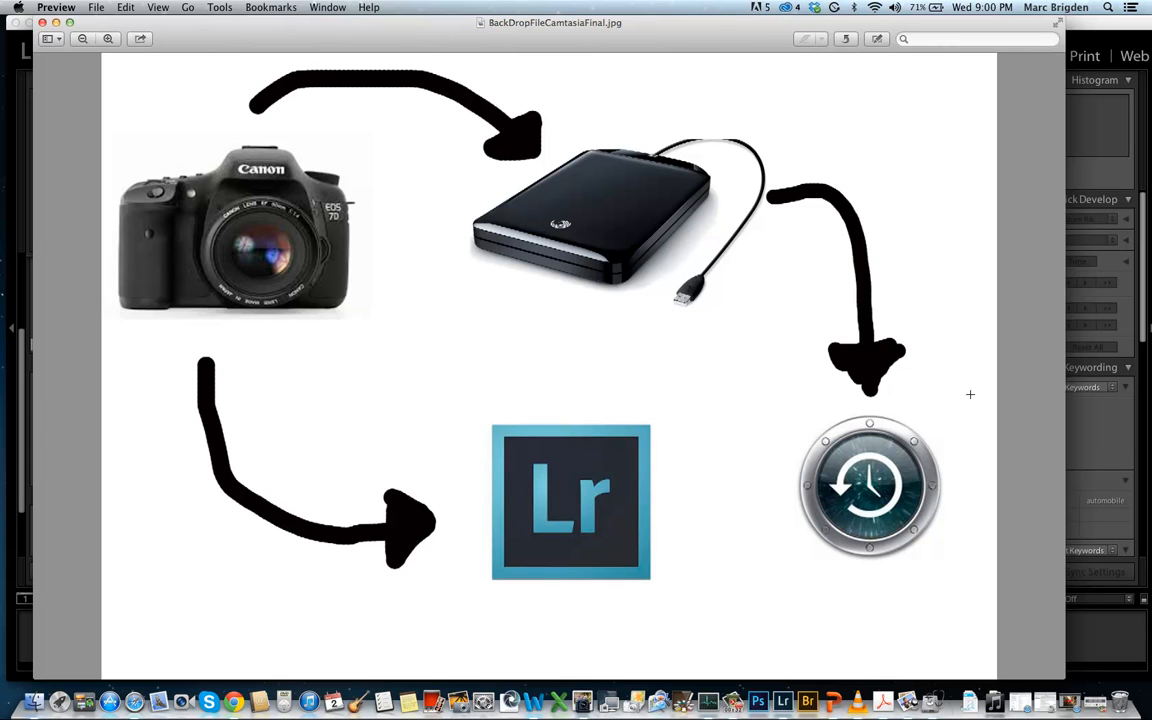
{"action": "key", "text": "super+w"}
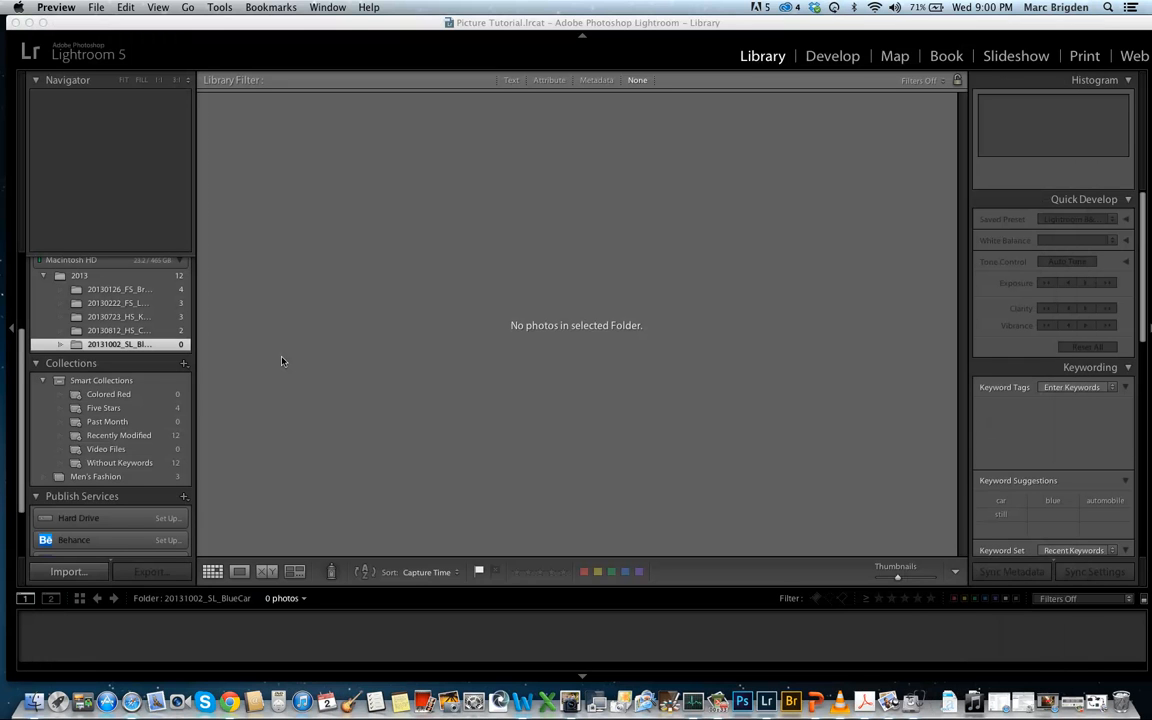
- Start an import from the Canon EOS 7D and check only _MG_2019.CR2, _MG_2020.CR2 and _MG_2023.CR2
{"action": "left_click", "coordinate": [66, 572]}
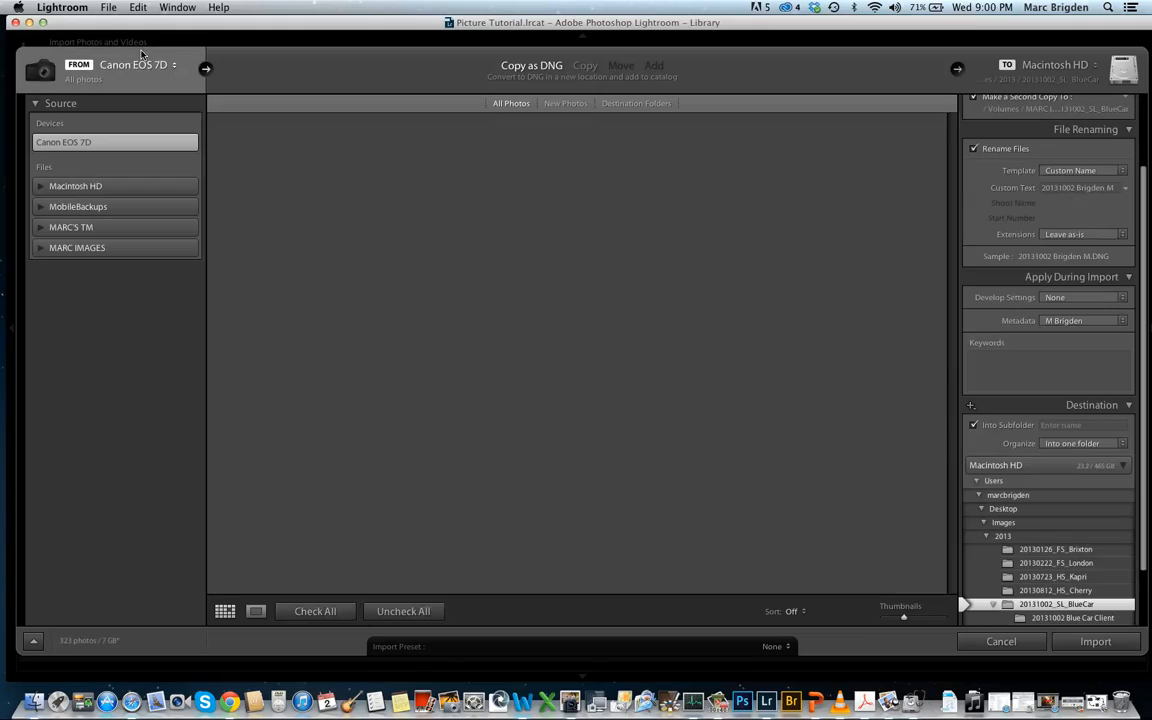
{"action": "scroll", "coordinate": [507, 434], "scroll_direction": "down", "scroll_amount": 5}
{"action": "scroll", "coordinate": [507, 434], "scroll_direction": "down", "scroll_amount": 20}
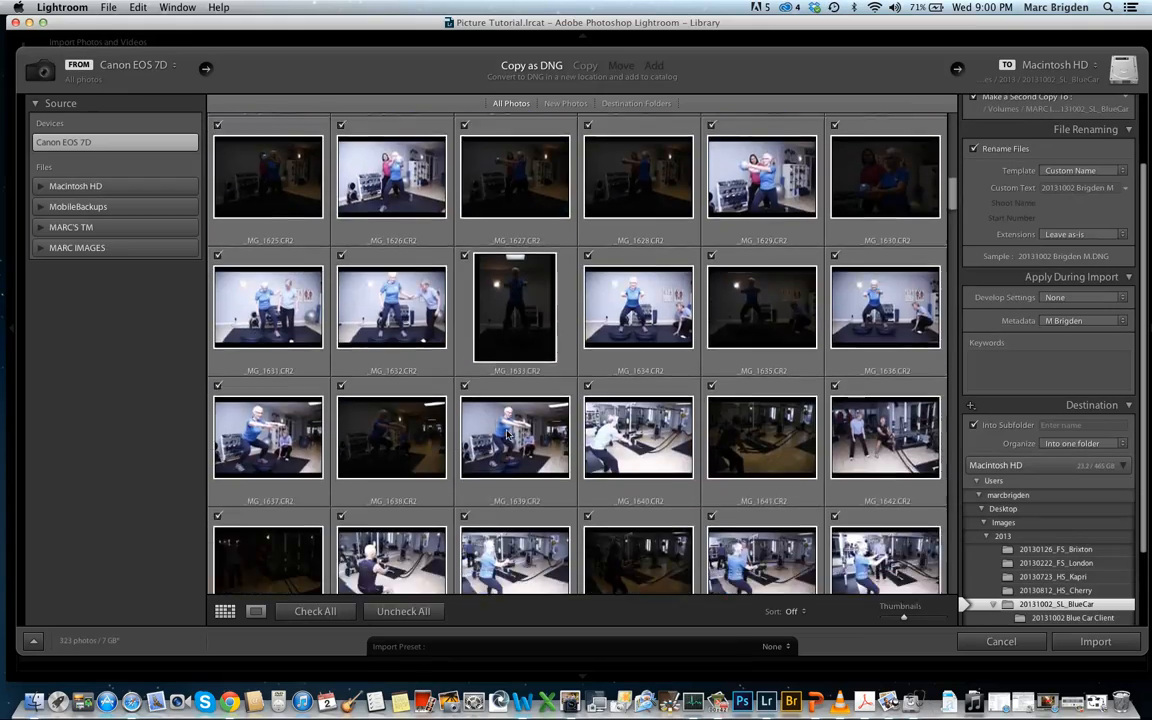
{"action": "scroll", "coordinate": [507, 434], "scroll_direction": "down", "scroll_amount": 15}
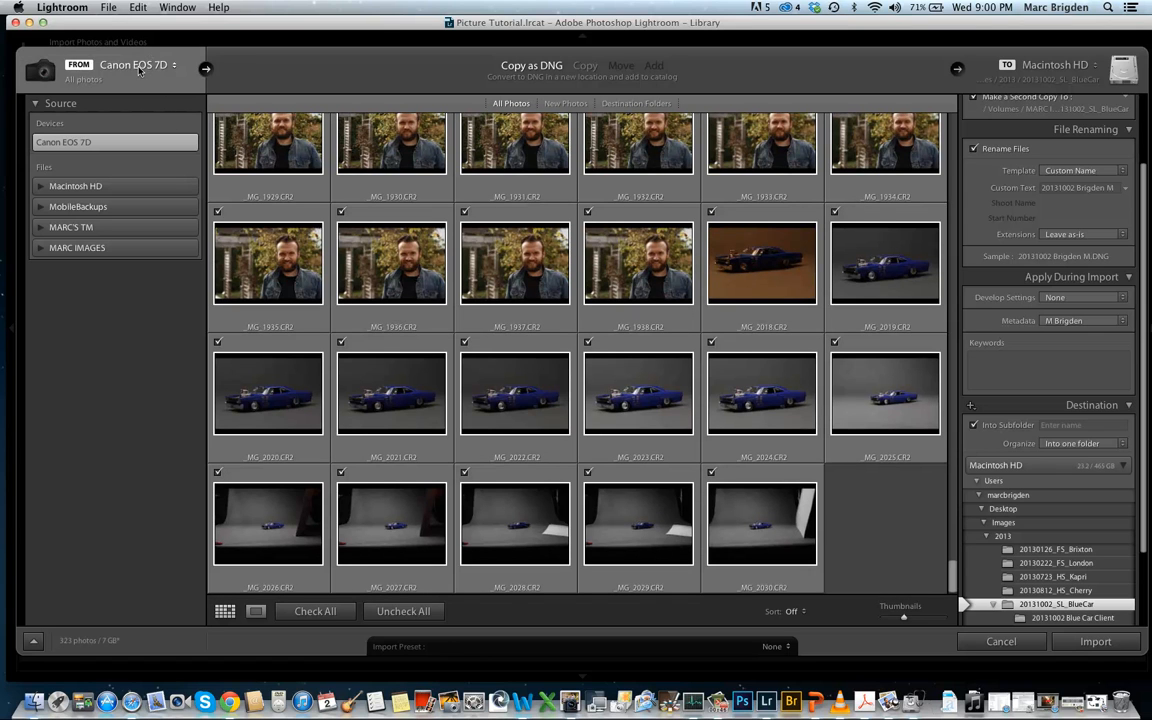
{"action": "left_click", "coordinate": [373, 613]}
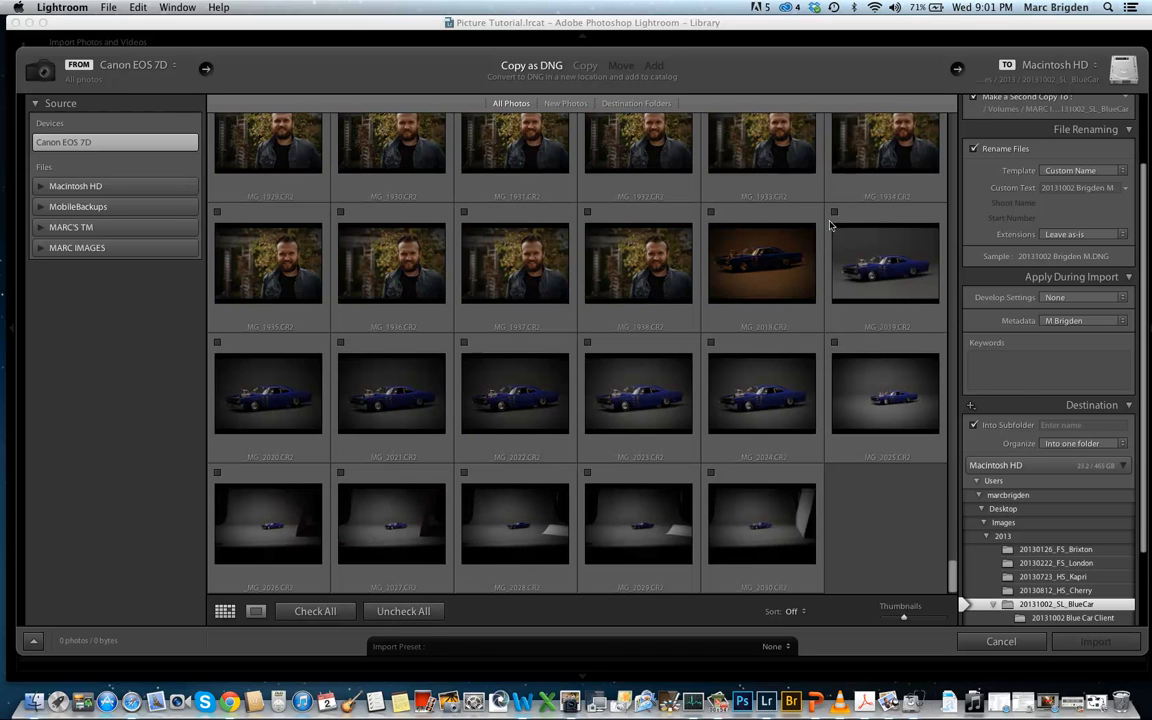
{"action": "left_click", "coordinate": [834, 212]}
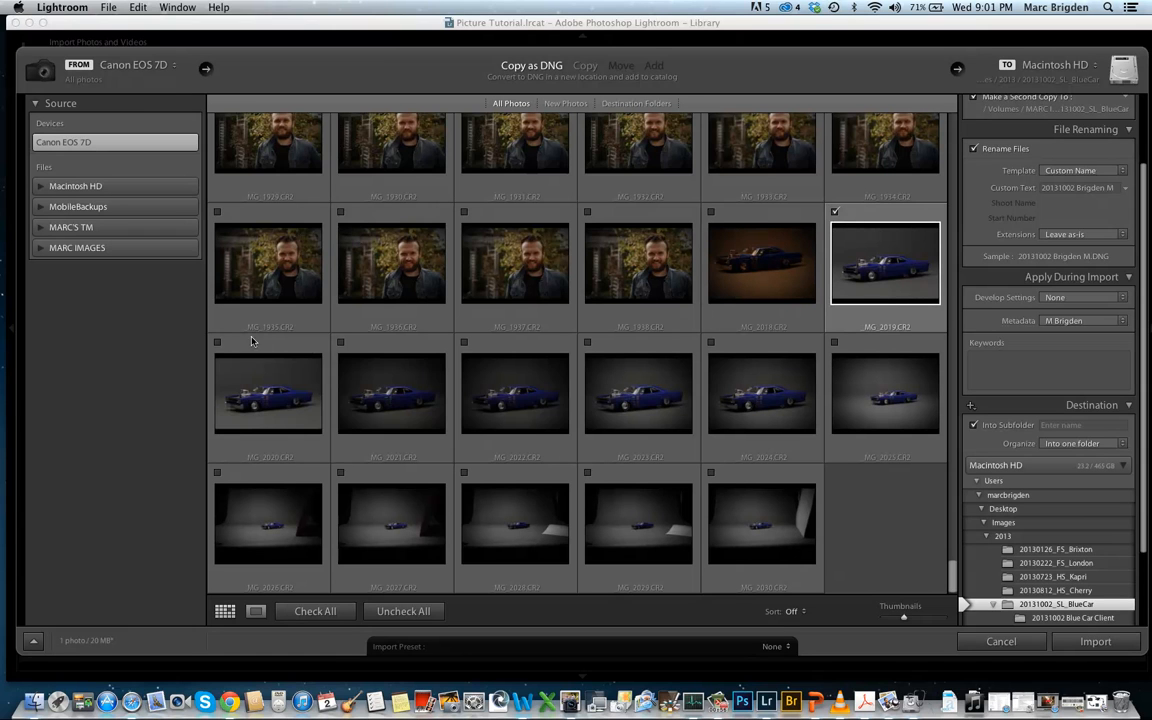
{"action": "left_click", "coordinate": [217, 342]}
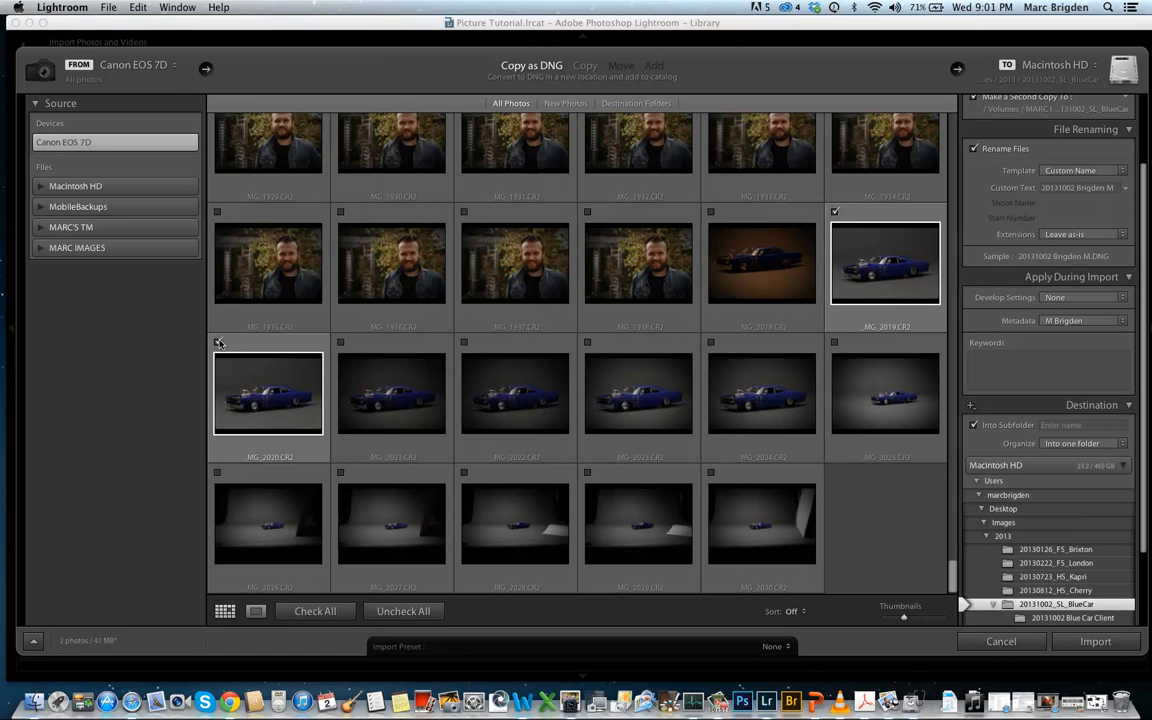
{"action": "left_click", "coordinate": [587, 343]}
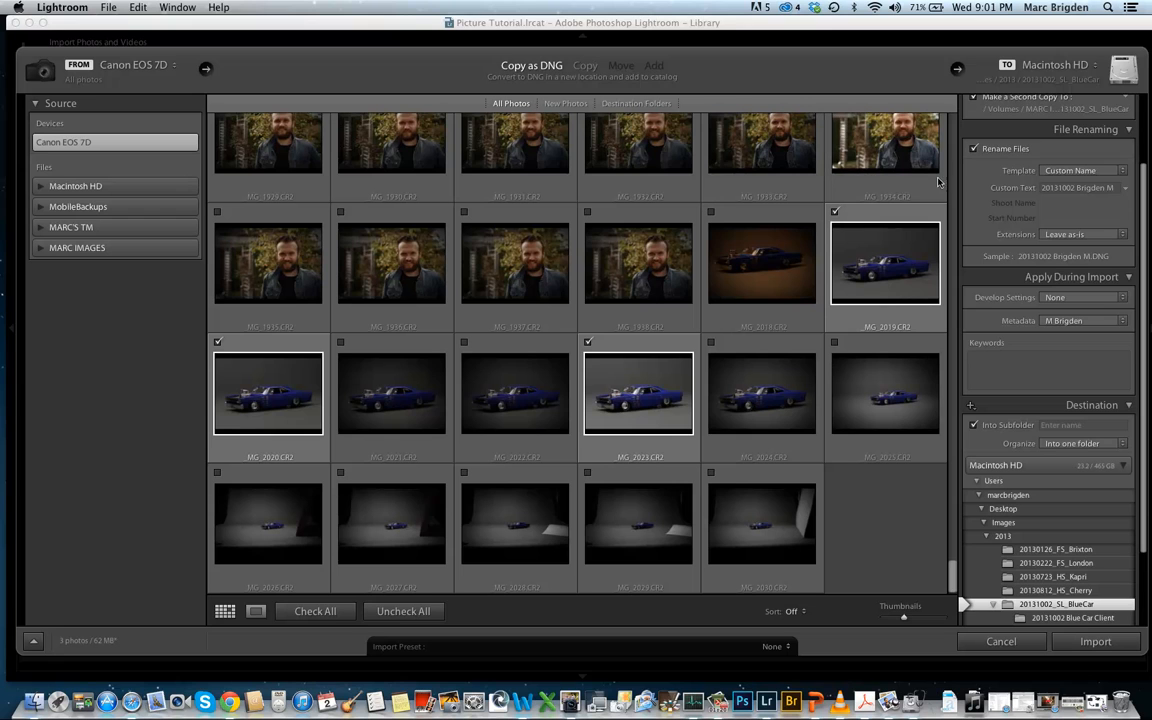
- Set the second-copy location to the 20131002_SL_BlueCar folder inside 2013 on the external images drive
{"action": "scroll", "coordinate": [988, 172], "scroll_direction": "up", "scroll_amount": 3}
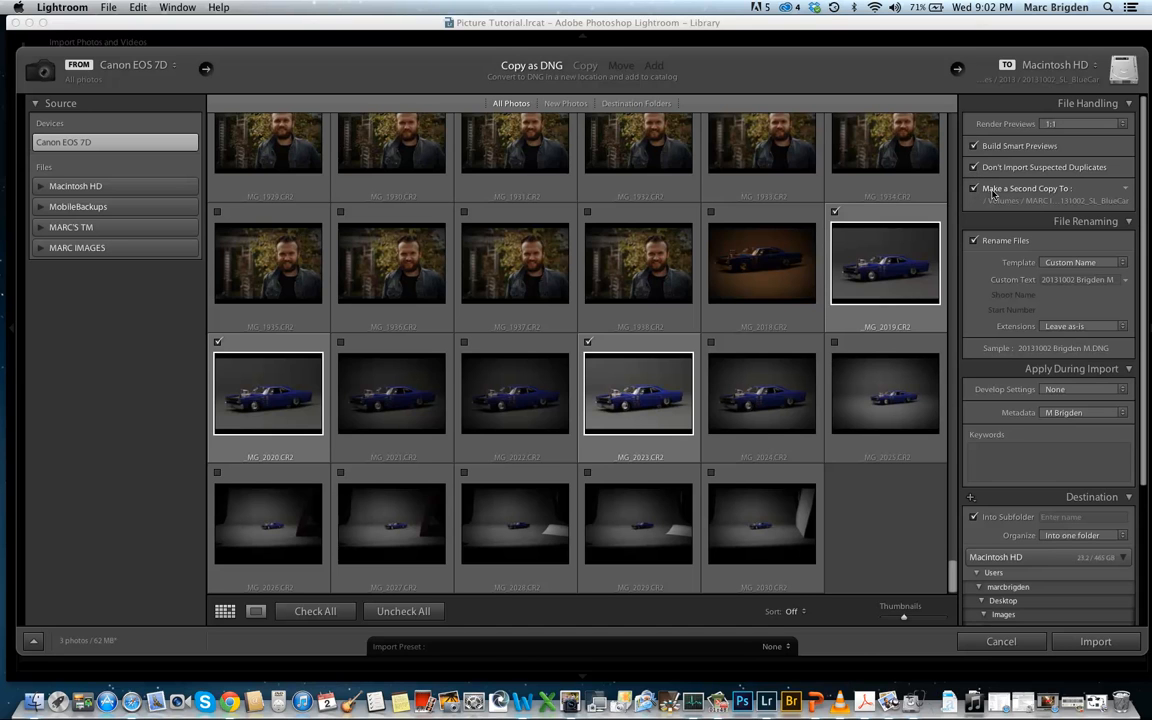
{"action": "left_click", "coordinate": [1126, 190]}
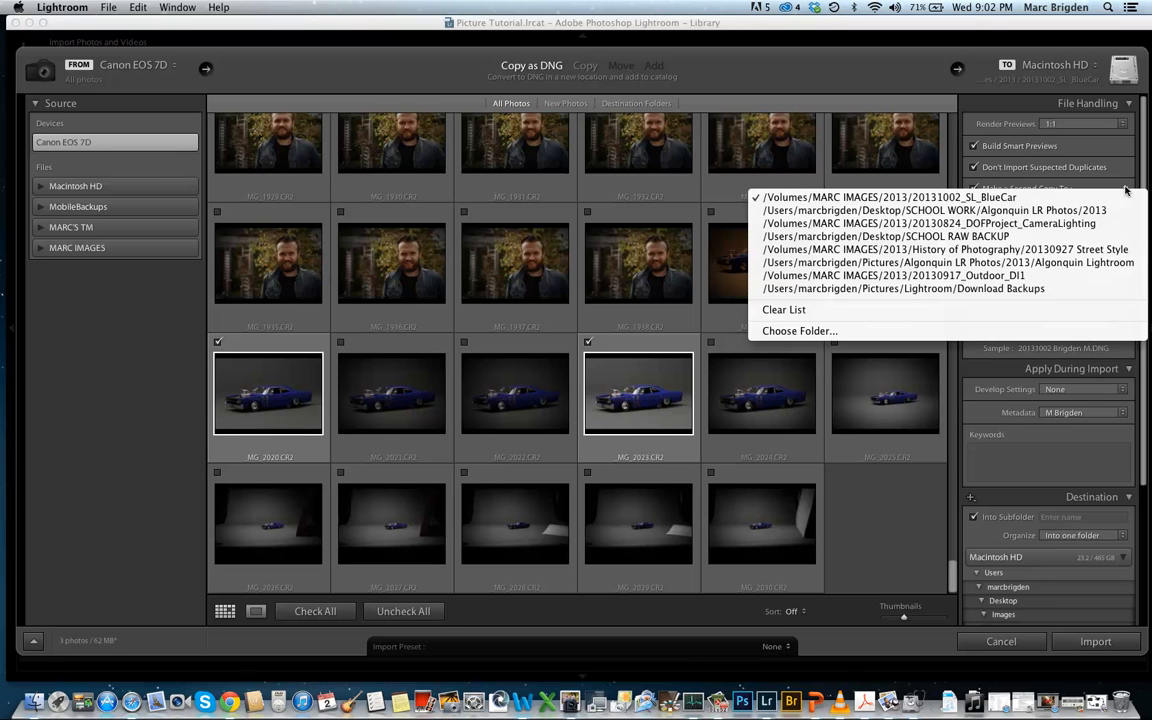
{"action": "left_click", "coordinate": [962, 331]}
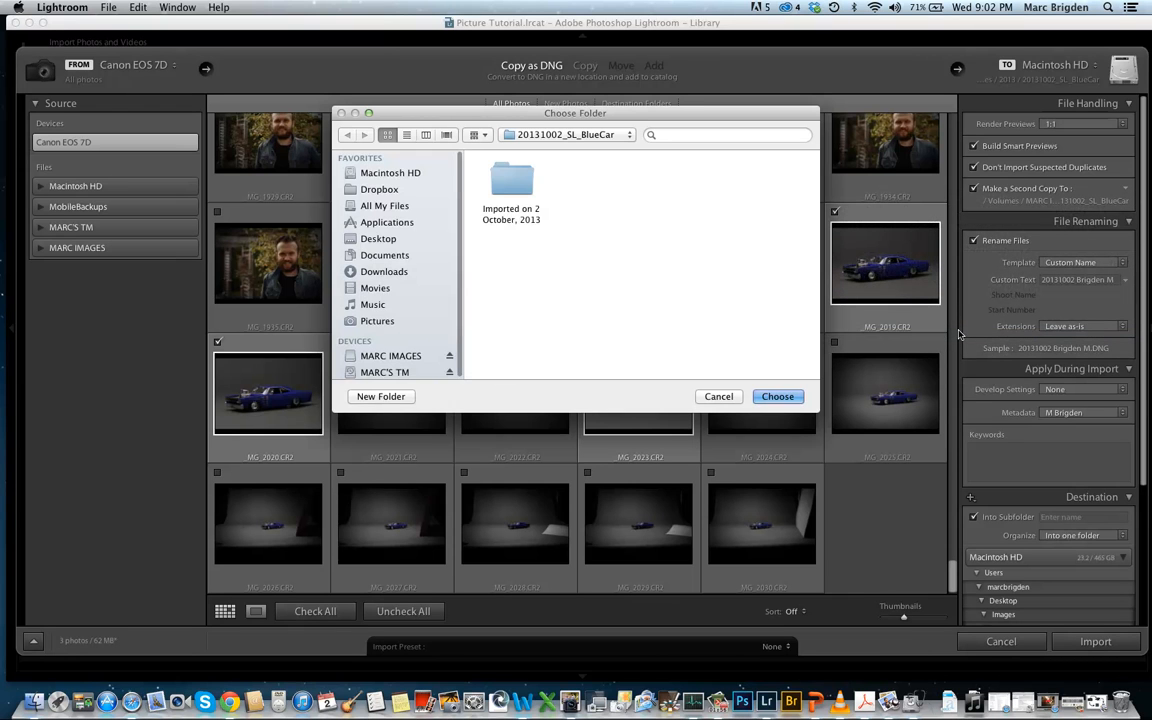
{"action": "left_click", "coordinate": [378, 357]}
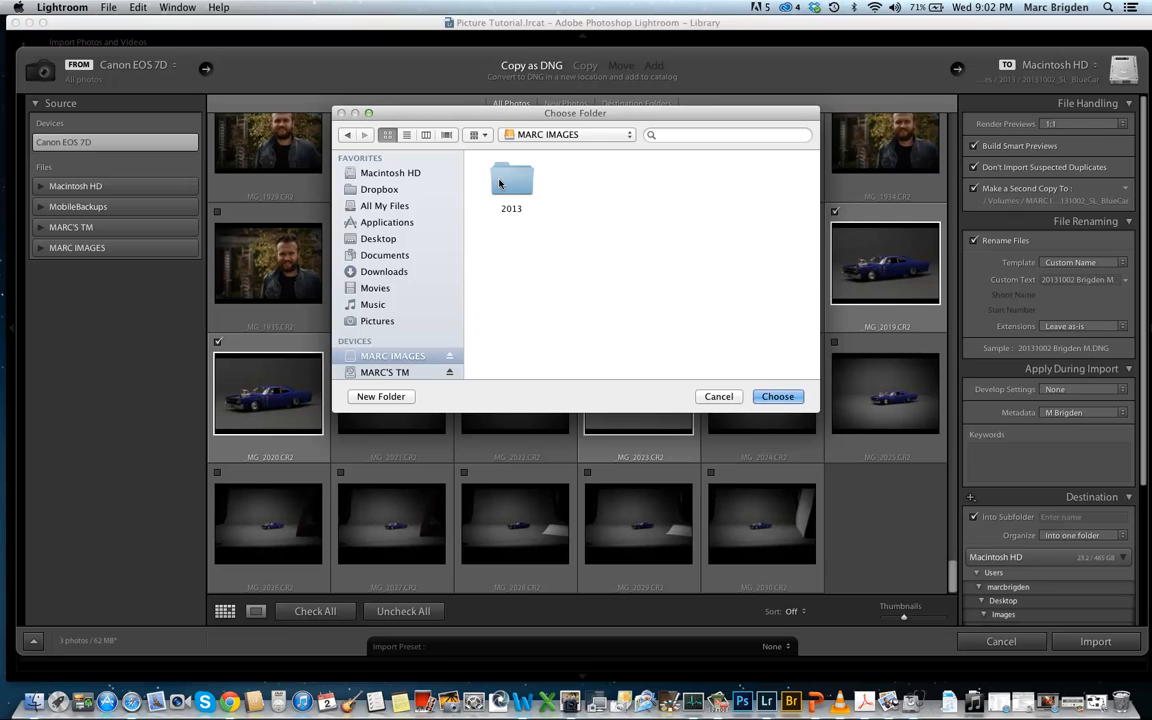
{"action": "double_click", "coordinate": [499, 183]}
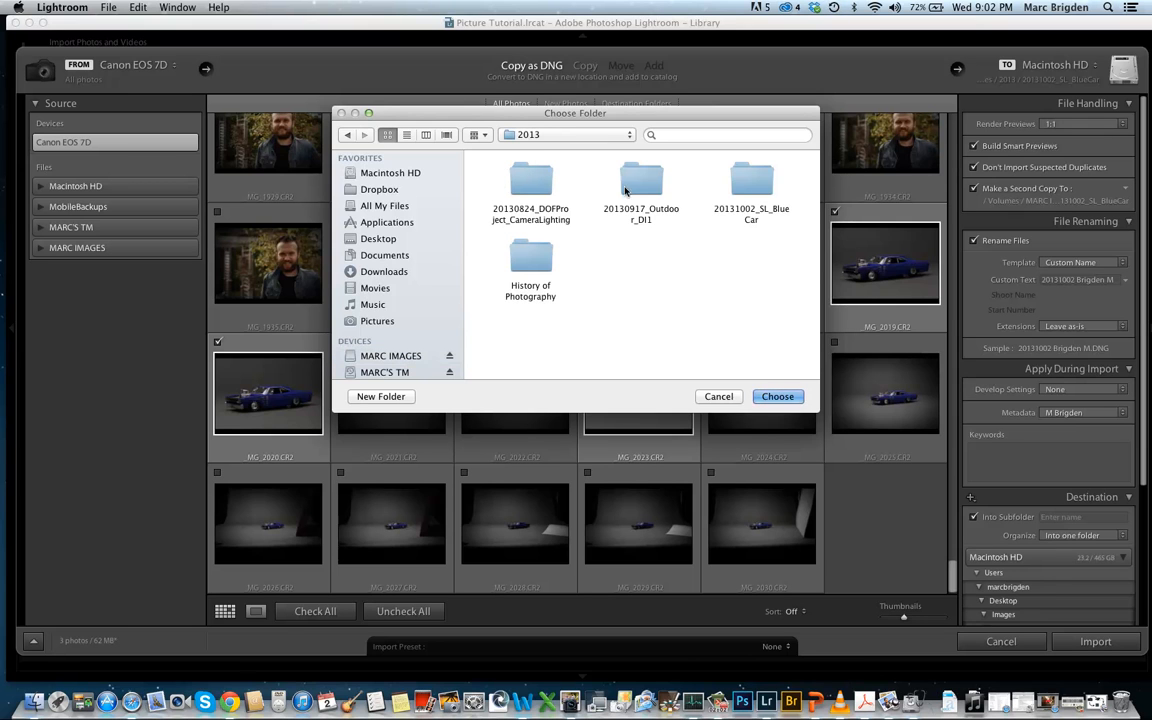
{"action": "left_click", "coordinate": [744, 180]}
{"action": "left_click", "coordinate": [772, 397]}
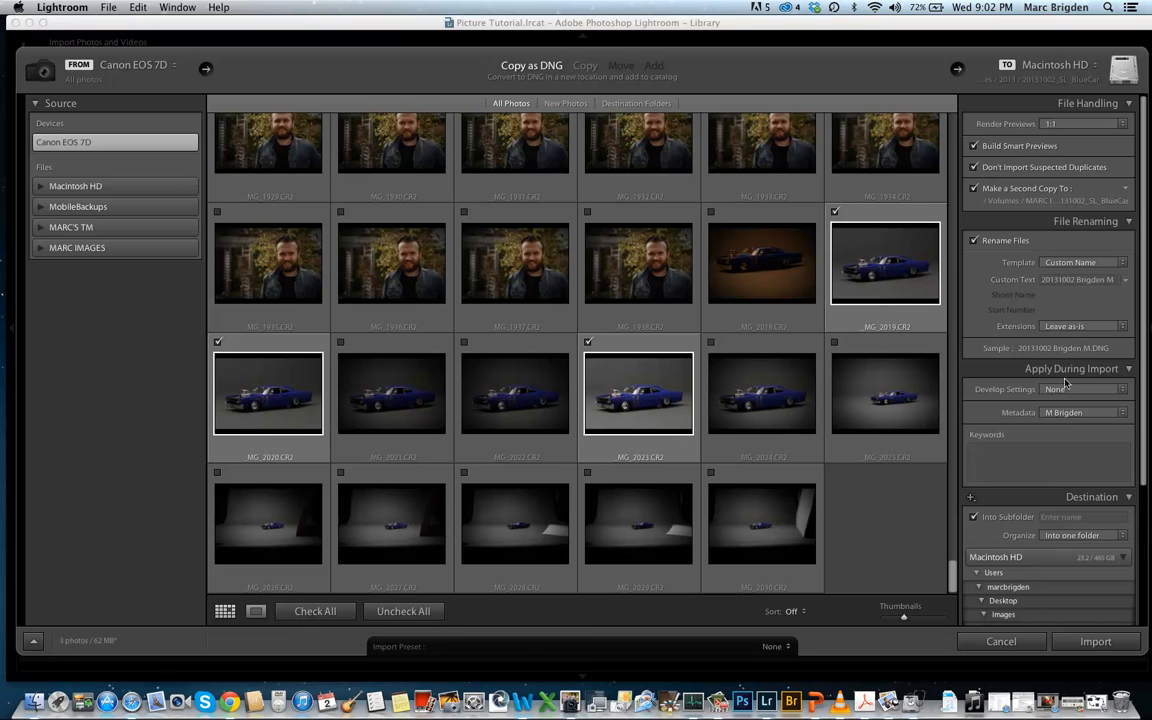
- Enter the import keywords "car, blue" and start a new metadata preset named with the photographer's name plus "2013 Copyright"
{"action": "left_click", "coordinate": [985, 457]}
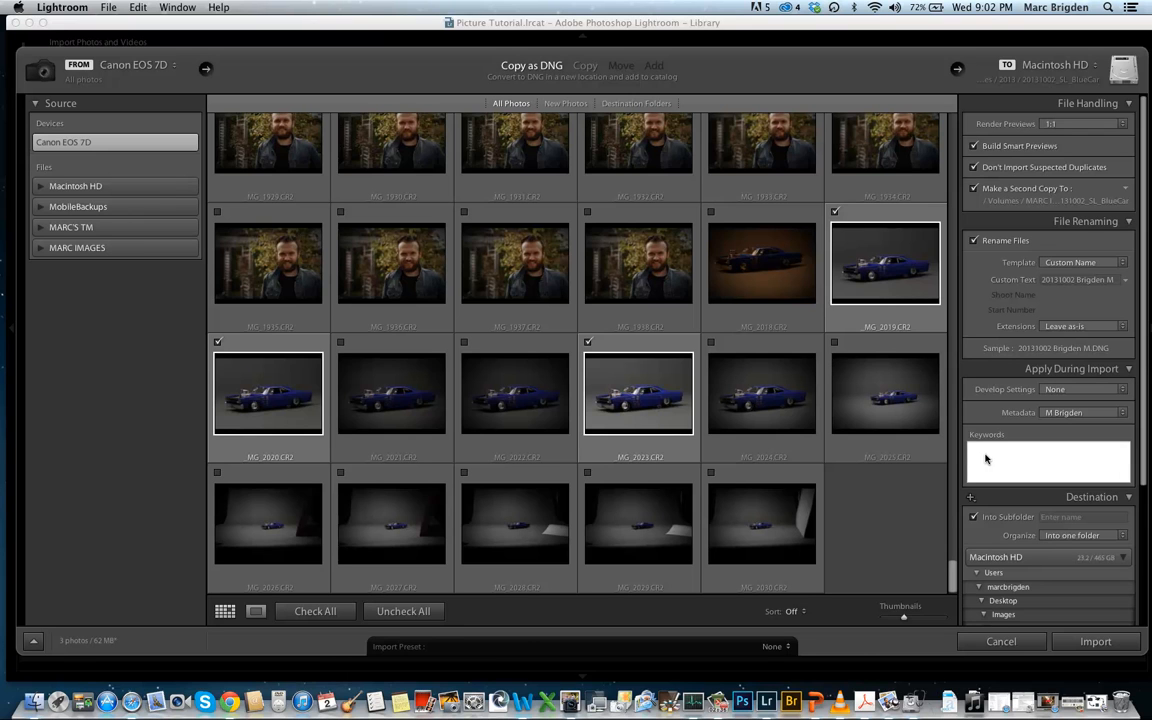
{"action": "type", "text": "car, blue"}
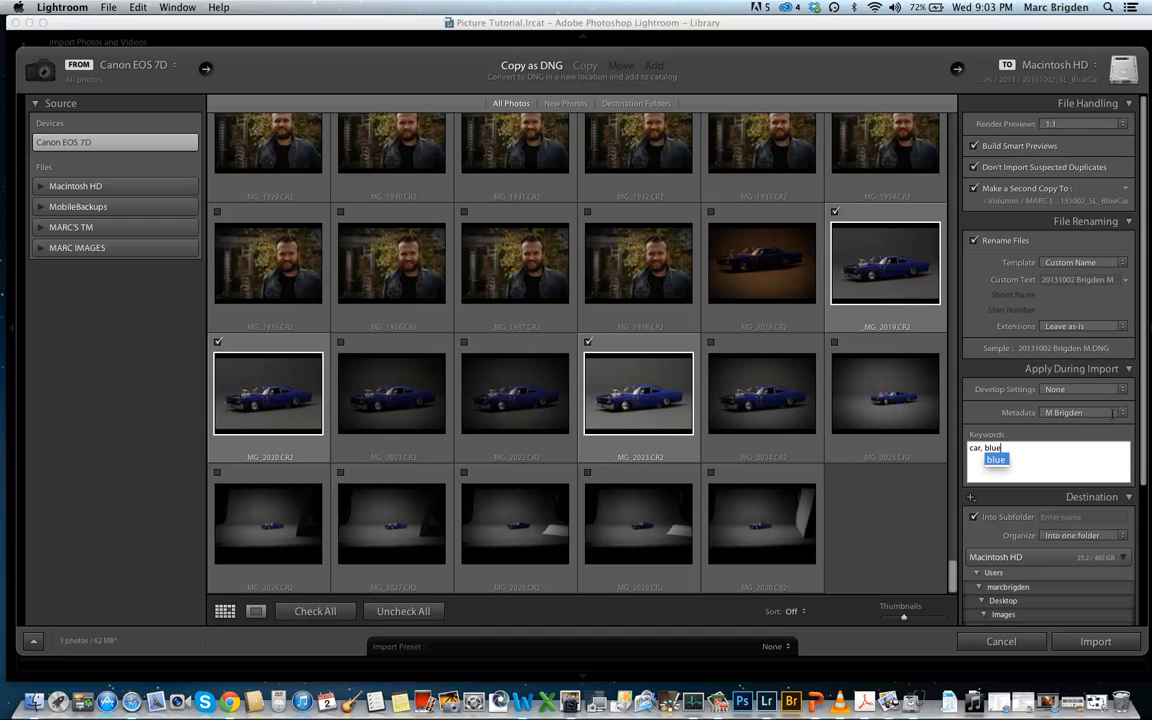
{"action": "left_click", "coordinate": [1113, 412]}
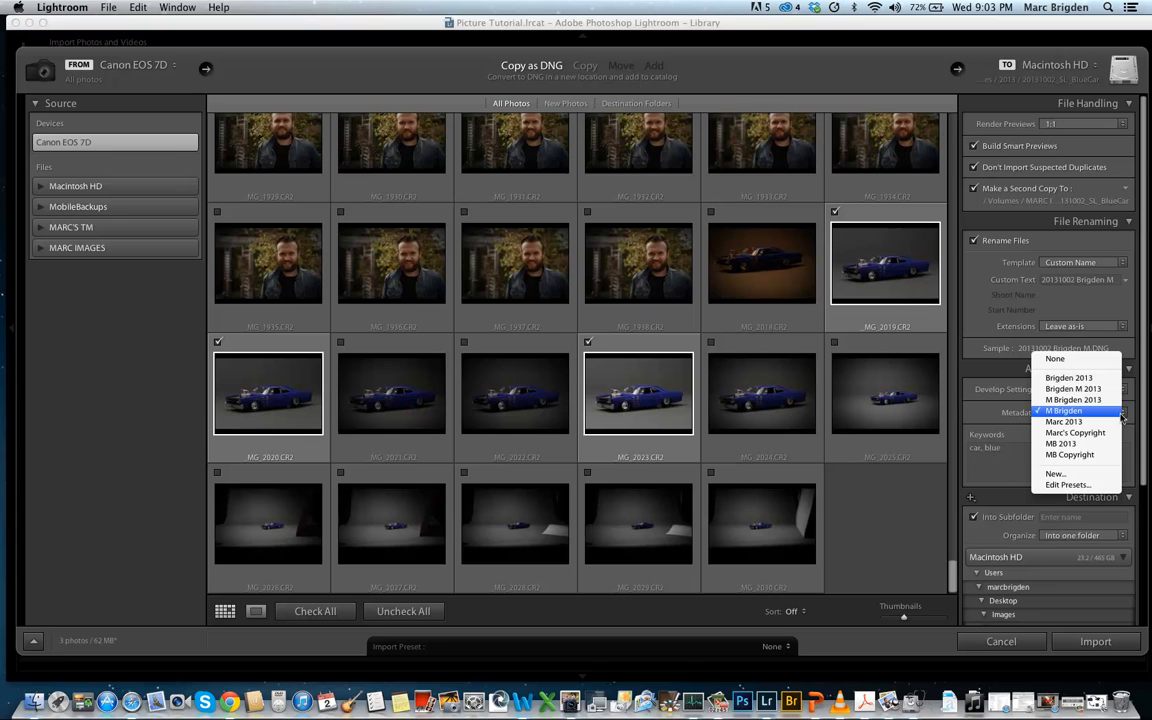
{"action": "left_click", "coordinate": [1087, 474]}
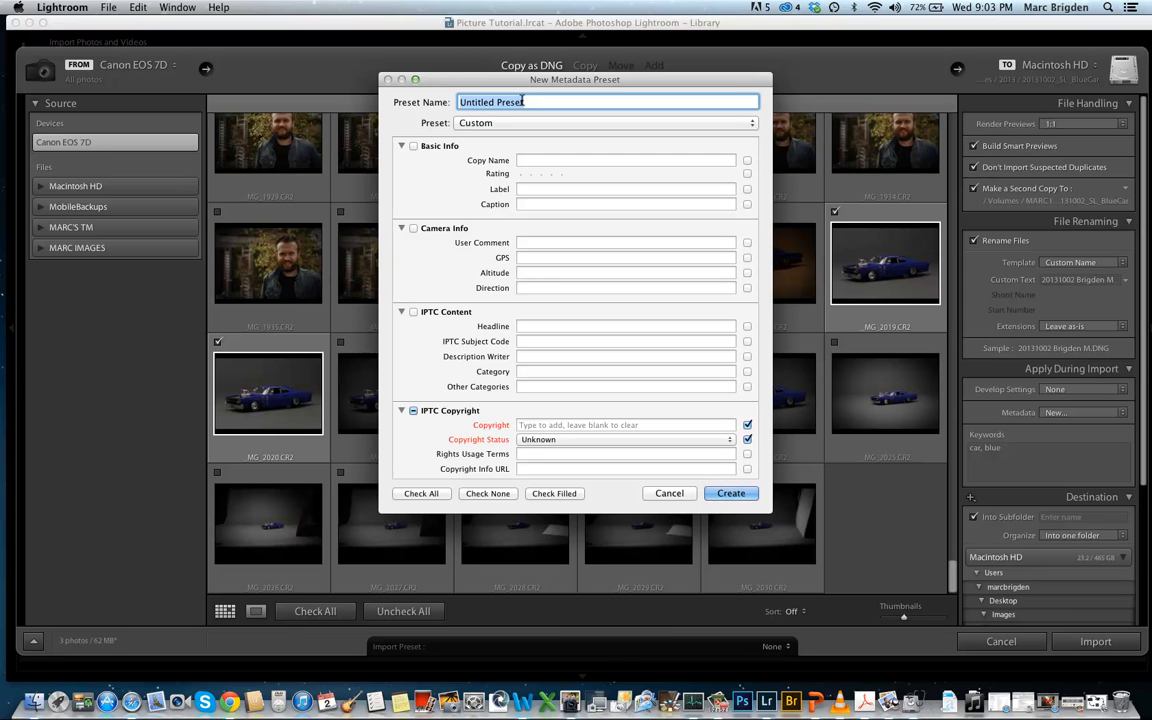
{"action": "type", "text": "M Brigden "}
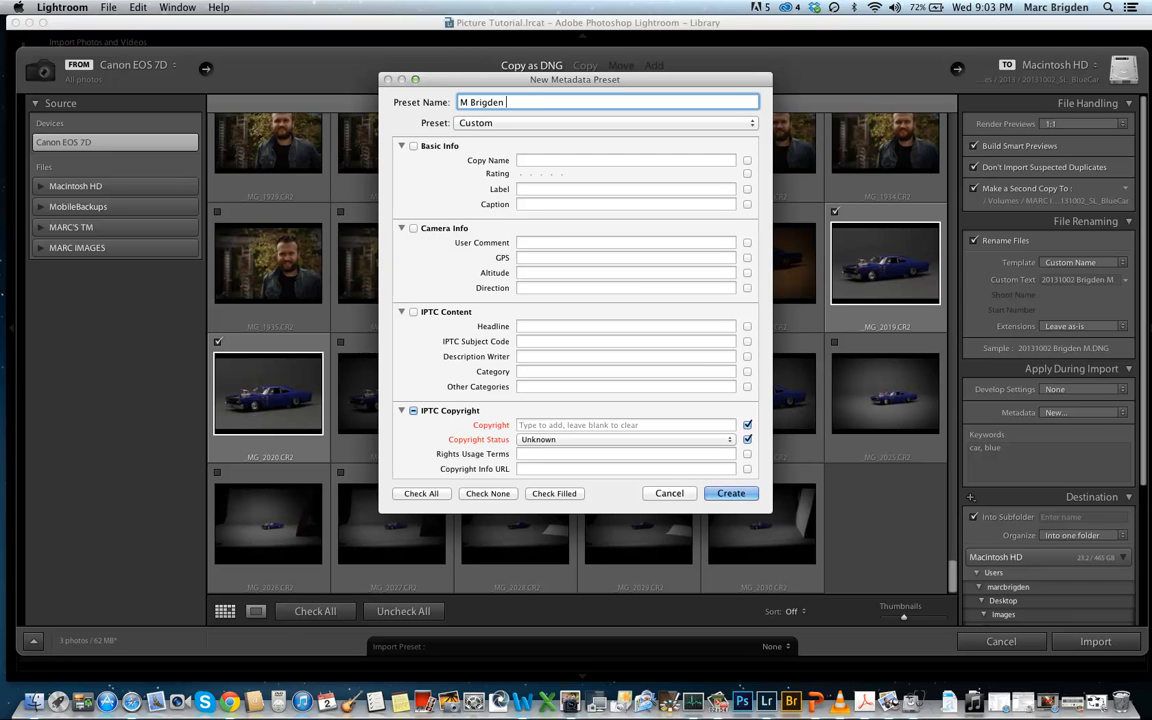
{"action": "type", "text": "2013 Copyright"}
- Fill in the preset's copyright with ©, the photographer's name and 2013, and set the copyright status to Copyrighted
{"action": "left_click", "coordinate": [528, 424]}
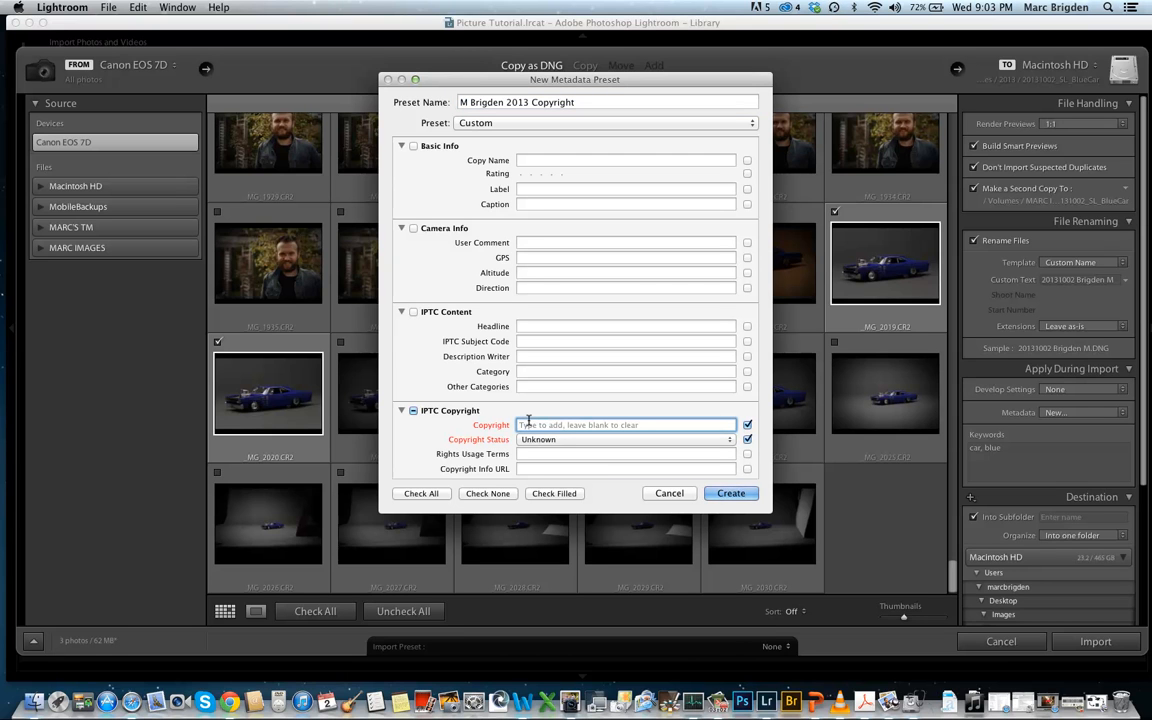
{"action": "type", "text": "©"}
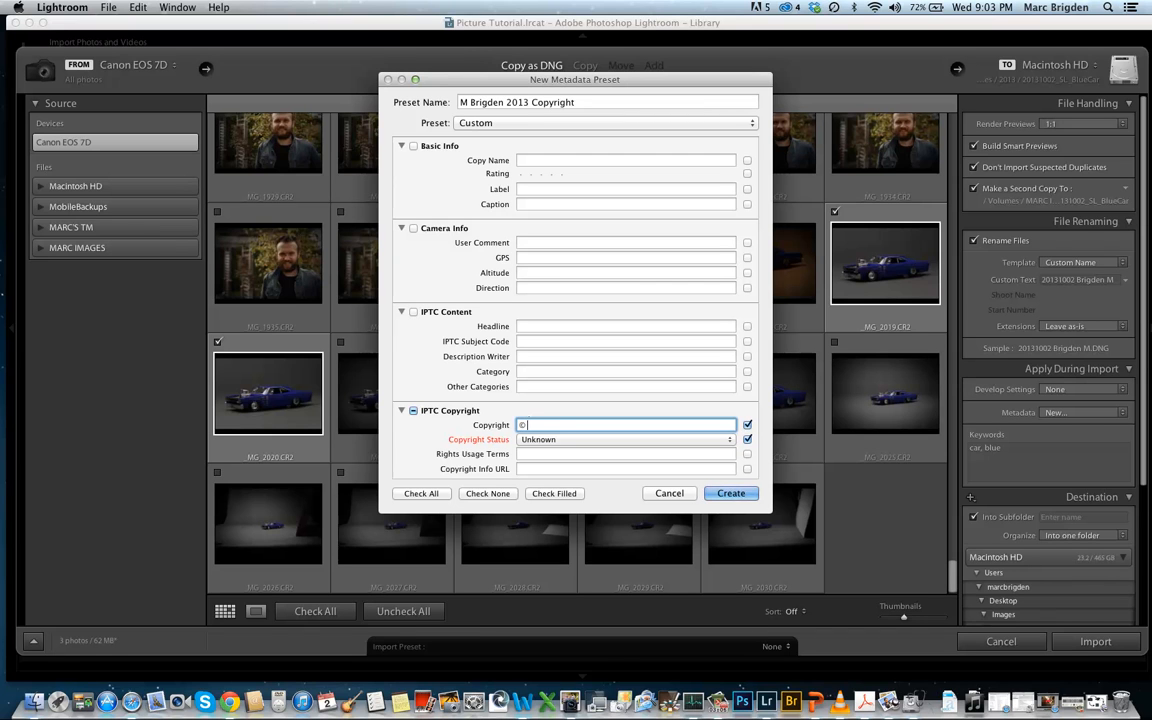
{"action": "type", "text": " M Brigden 2013"}
{"action": "key", "text": "Tab"}
{"action": "left_click", "coordinate": [529, 439]}
{"action": "left_click", "coordinate": [529, 450]}
- Enter the photographer's name as the IPTC creator and create the metadata preset
{"action": "scroll", "coordinate": [529, 450], "scroll_direction": "down", "scroll_amount": 2}
{"action": "left_click", "coordinate": [530, 446]}
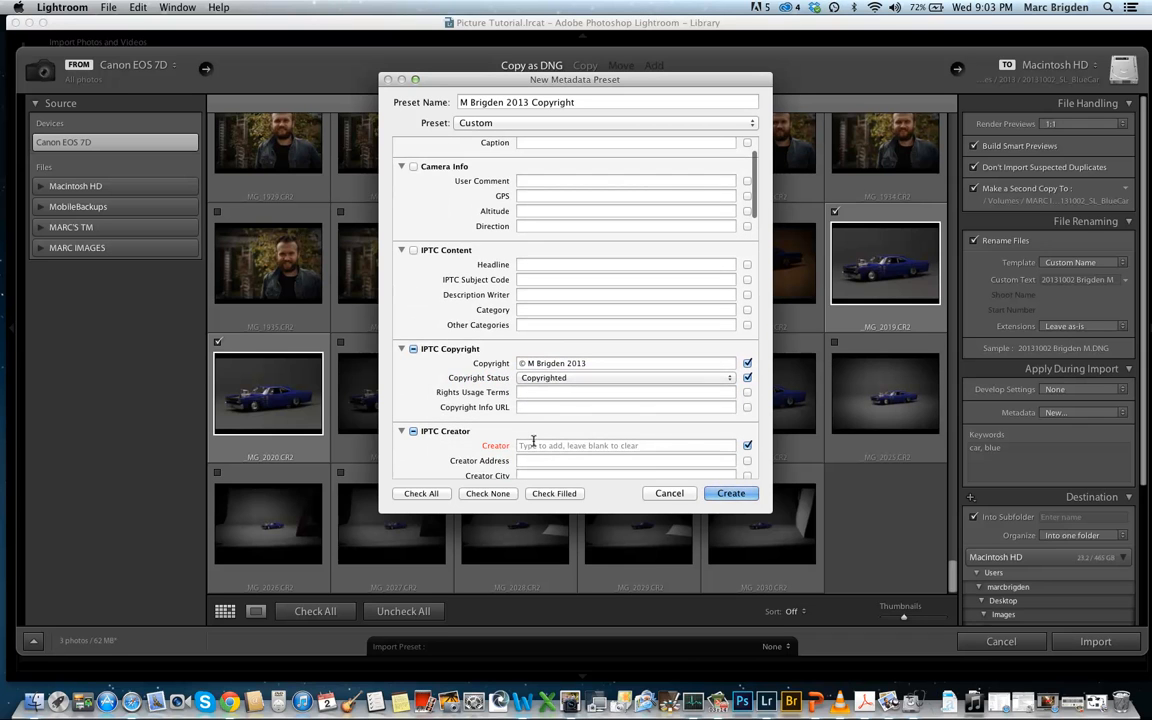
{"action": "type", "text": "M Brigden"}
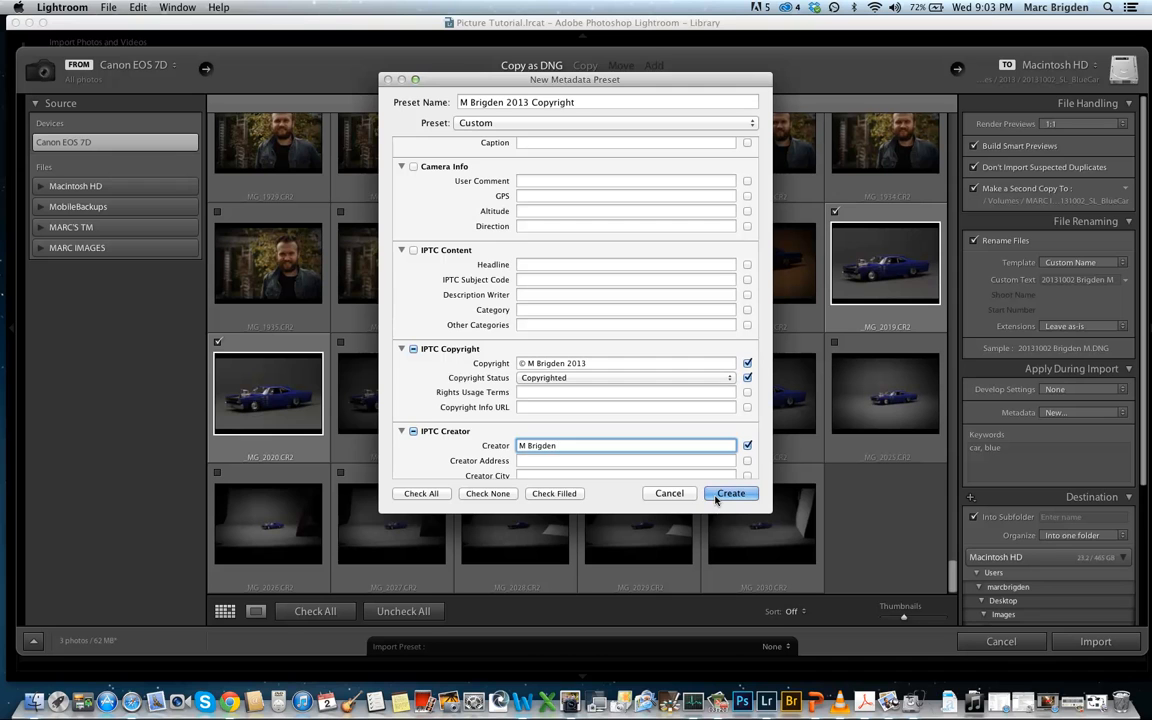
{"action": "left_click", "coordinate": [716, 499]}
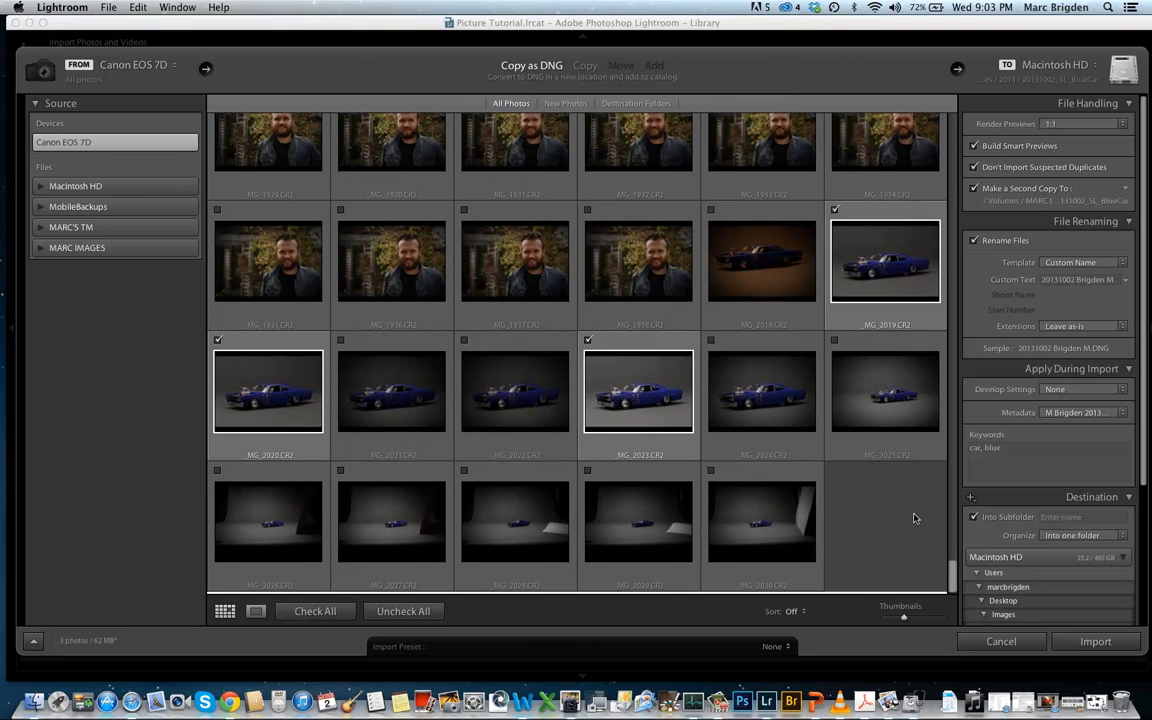
- Save the current import settings as a new import preset named with the photographer's name and 2013
{"action": "scroll", "coordinate": [1080, 446], "scroll_direction": "down", "scroll_amount": 5}
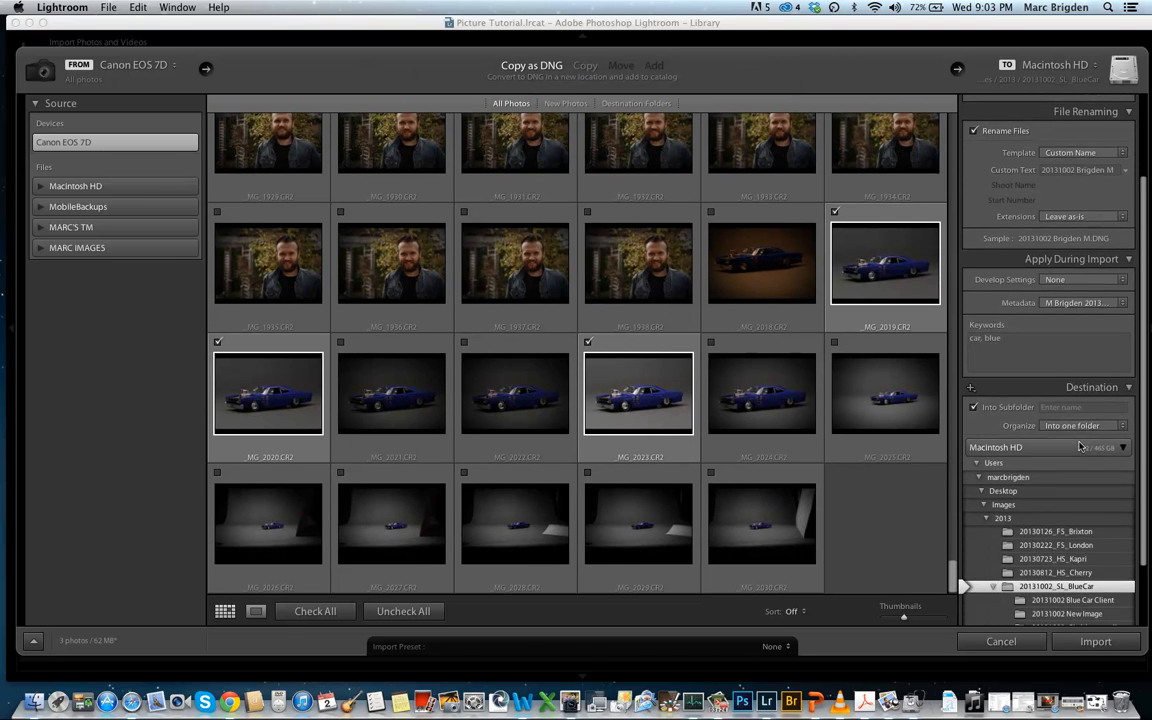
{"action": "scroll", "coordinate": [1075, 460], "scroll_direction": "down", "scroll_amount": 2}
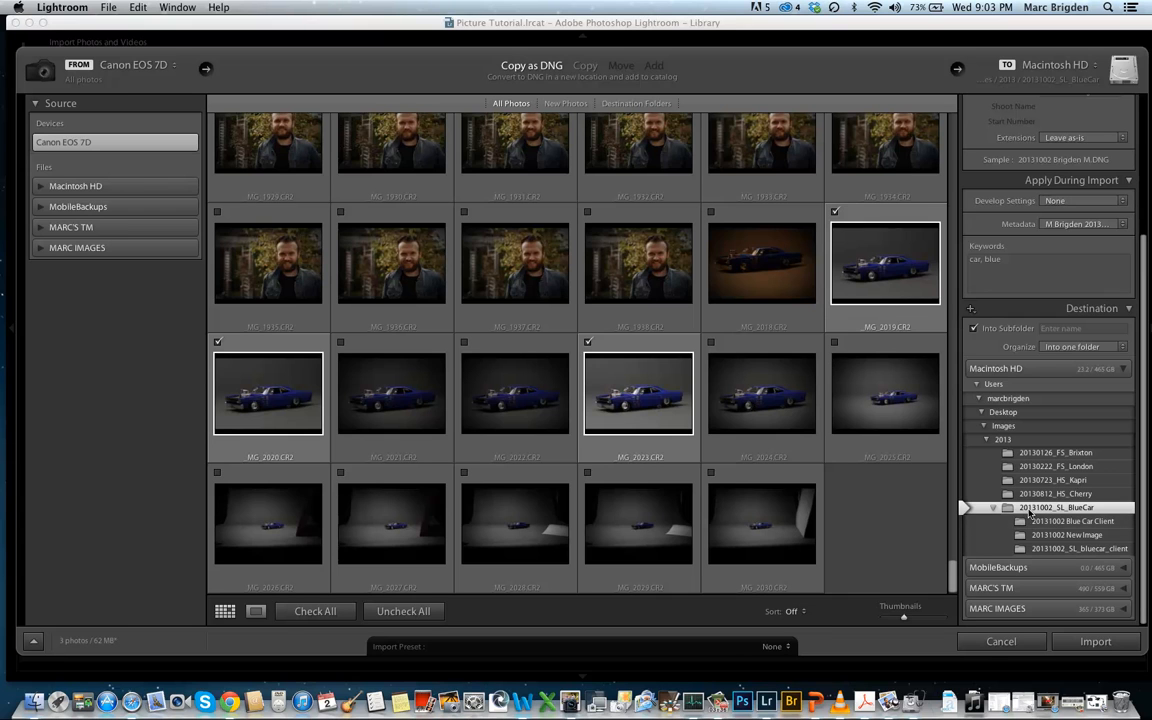
{"action": "left_click", "coordinate": [774, 647]}
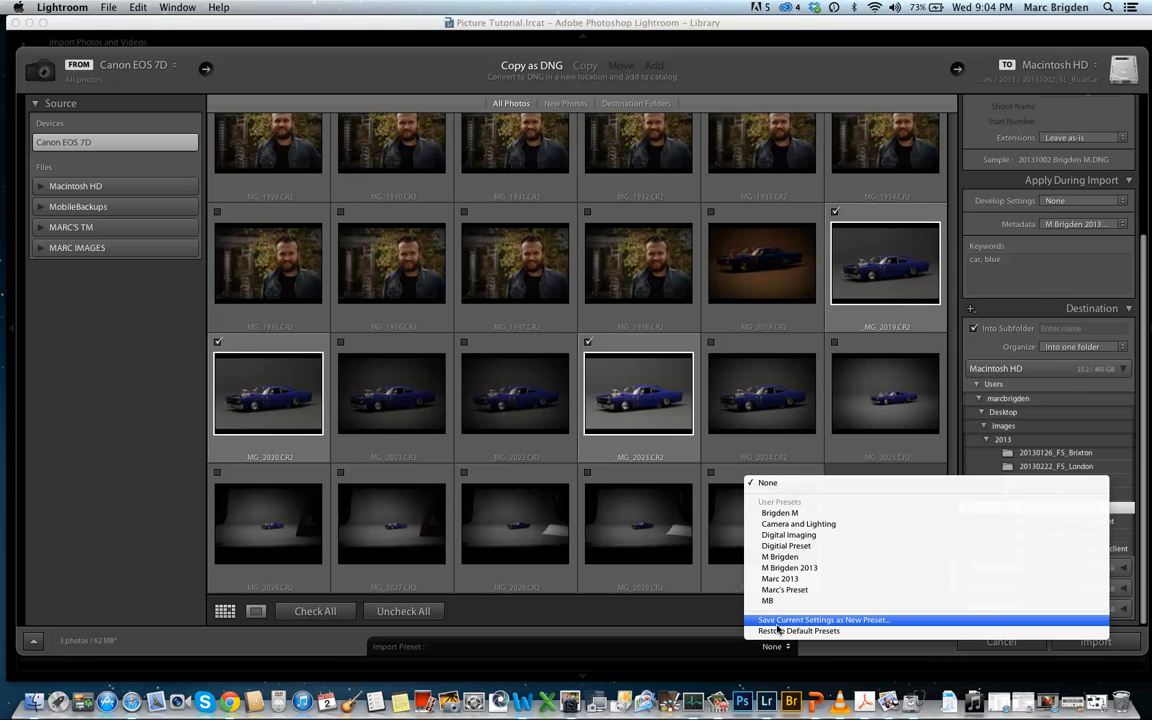
{"action": "left_click", "coordinate": [778, 624]}
{"action": "type", "text": "M Brigden 2013"}
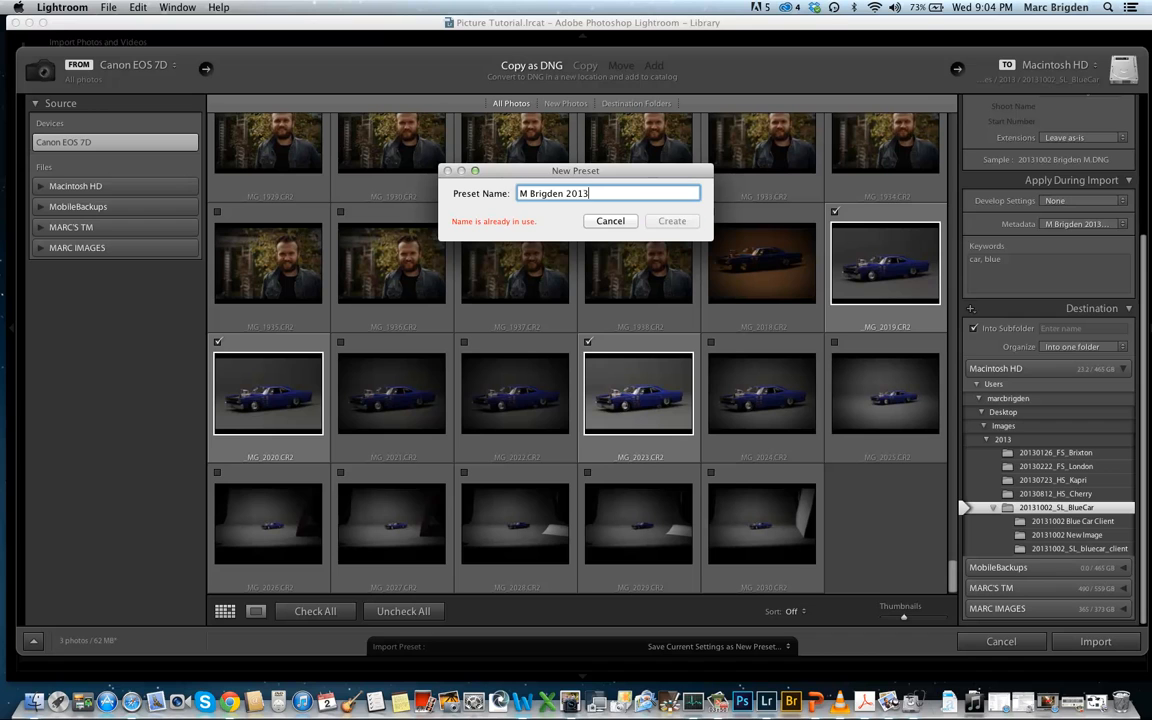
{"action": "type", "text": " C"}
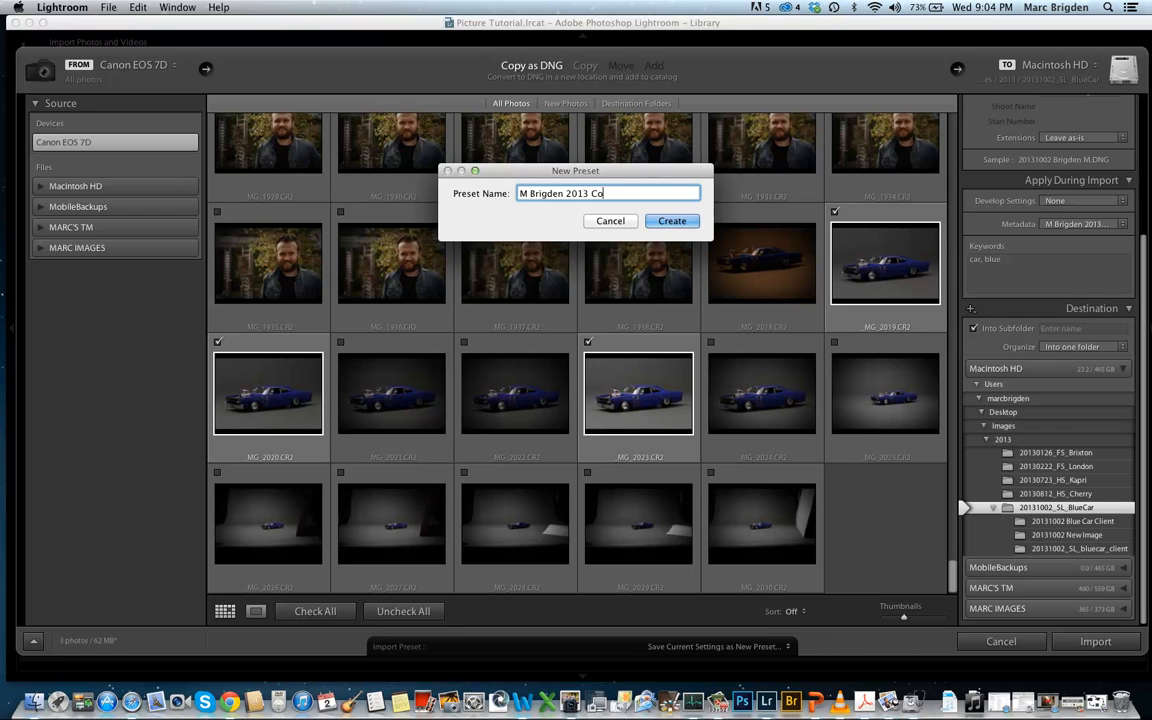
{"action": "key", "text": "BackSpace"}
{"action": "key", "text": "Return"}
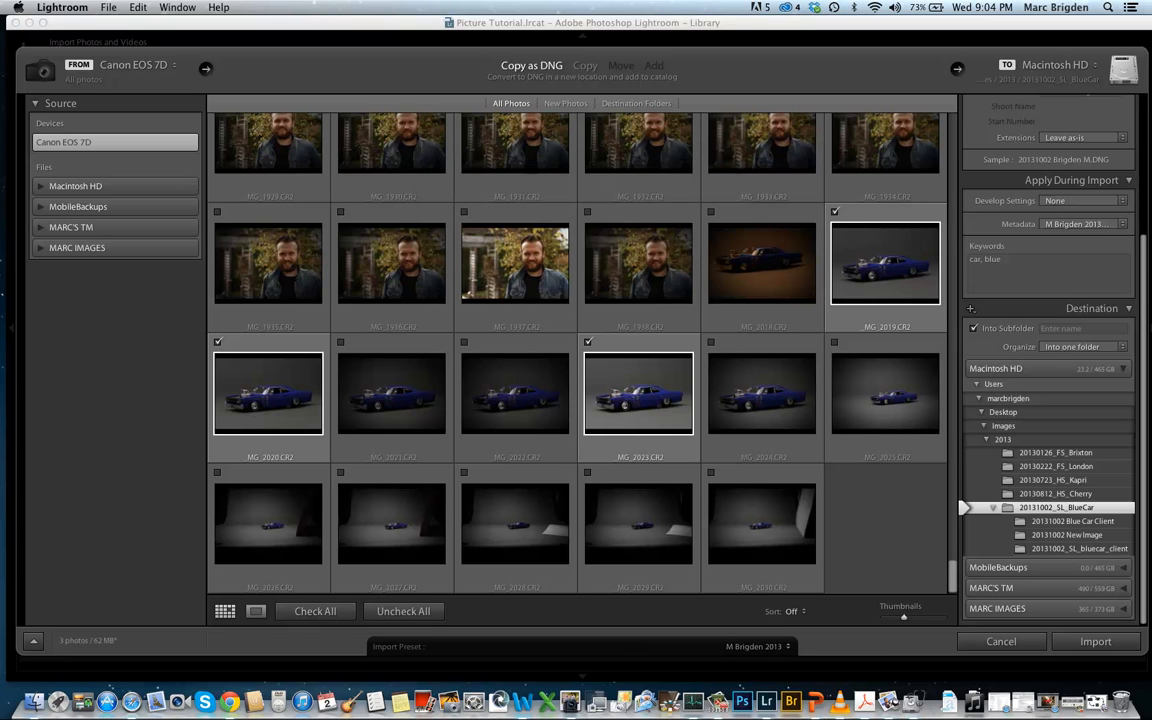
- Import the checked car photos and review their metadata and folder location in the library
{"action": "left_click", "coordinate": [1094, 641]}
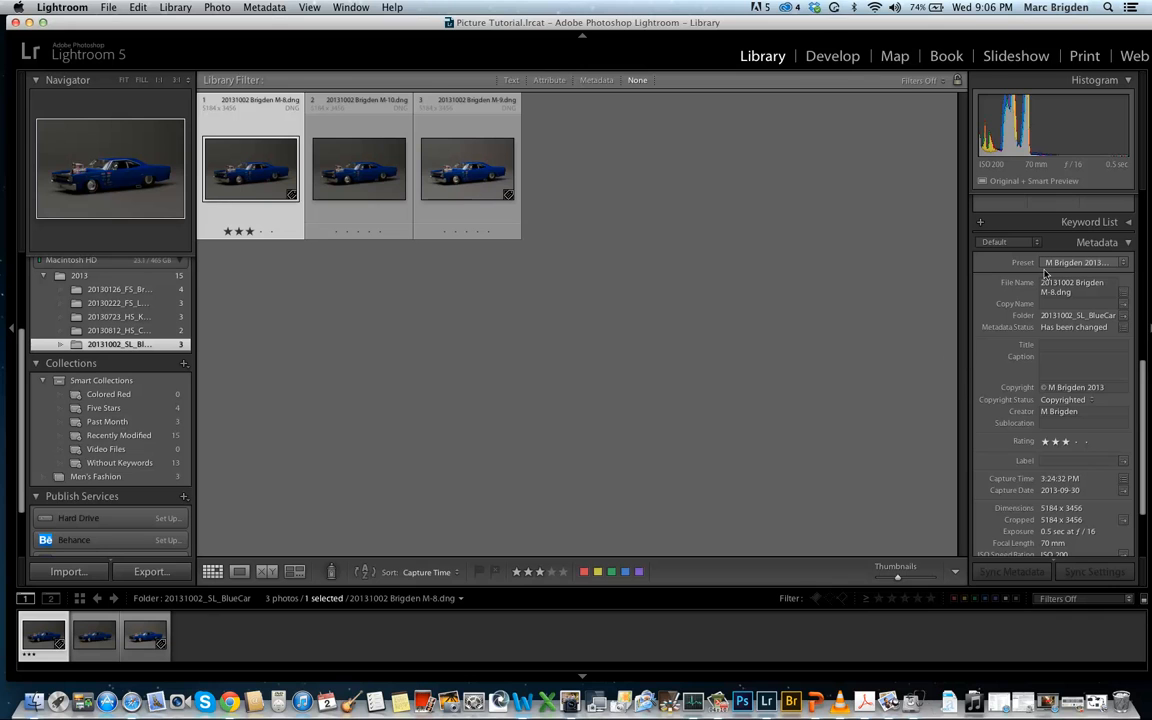
{"action": "scroll", "coordinate": [1020, 330], "scroll_direction": "down", "scroll_amount": 2}
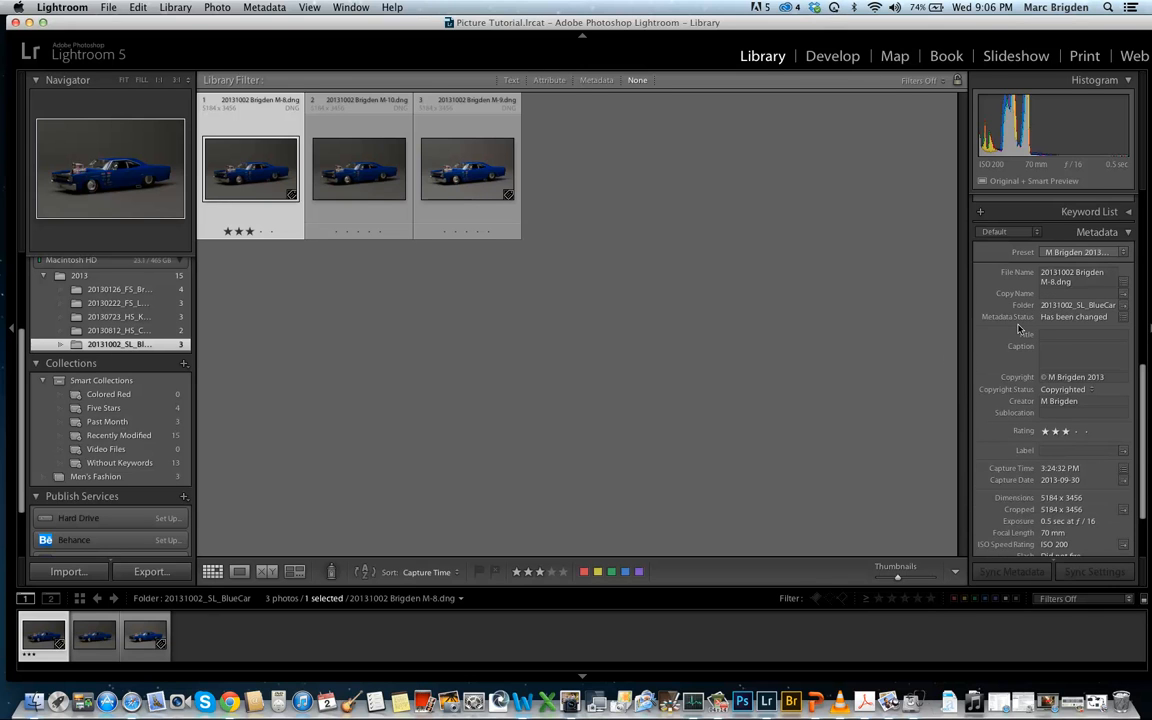
{"action": "scroll", "coordinate": [165, 280], "scroll_direction": "up", "scroll_amount": 4}
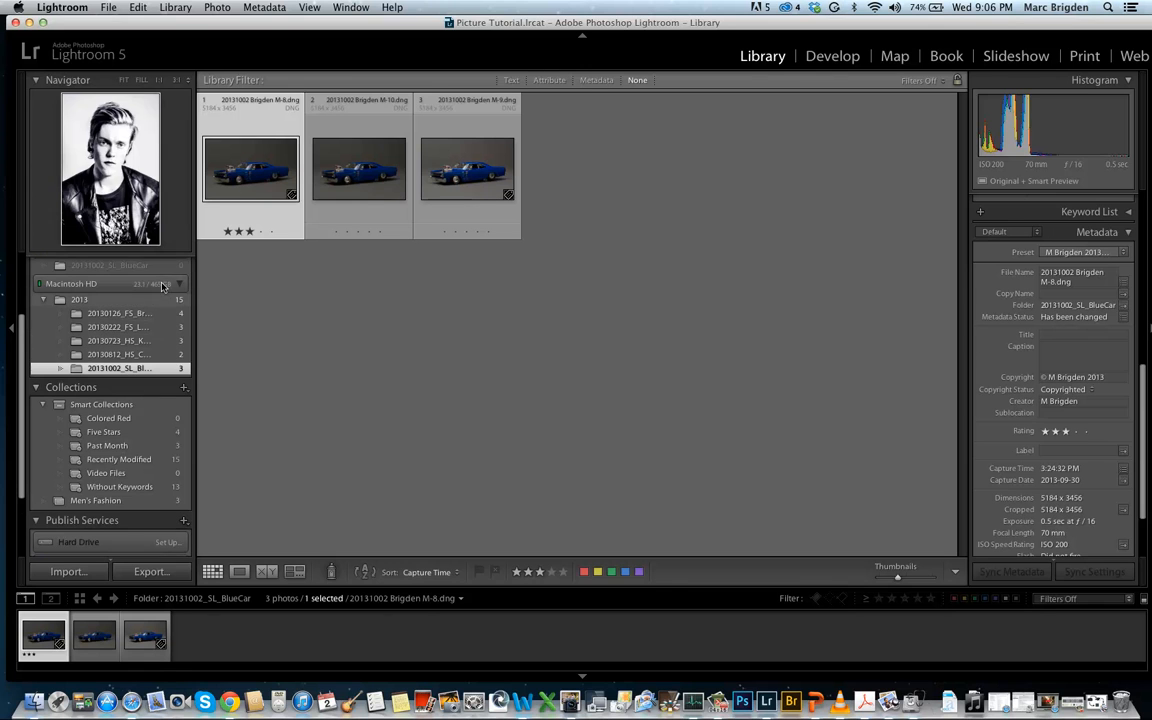
{"action": "scroll", "coordinate": [162, 288], "scroll_direction": "up", "scroll_amount": 1}
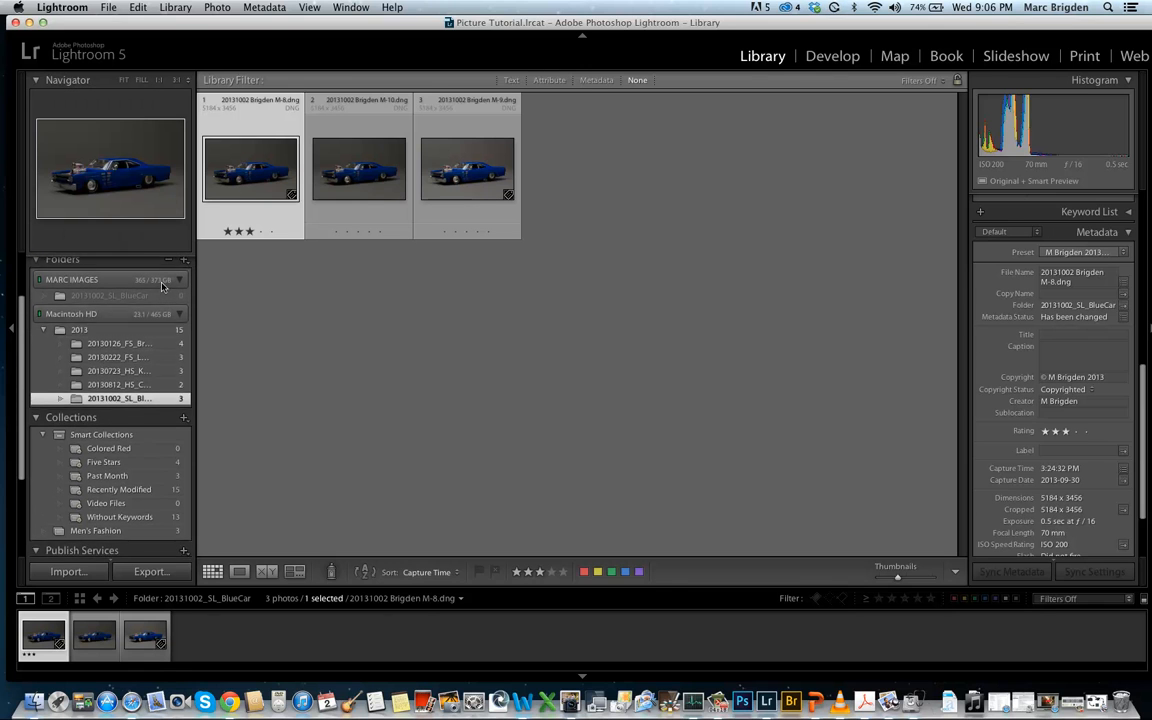
- Create a subfolder named "20131002 Blue Car Client" inside the 20131002_SL_BlueCar folder, without including the selected photo
{"action": "scroll", "coordinate": [160, 286], "scroll_direction": "up", "scroll_amount": 1}
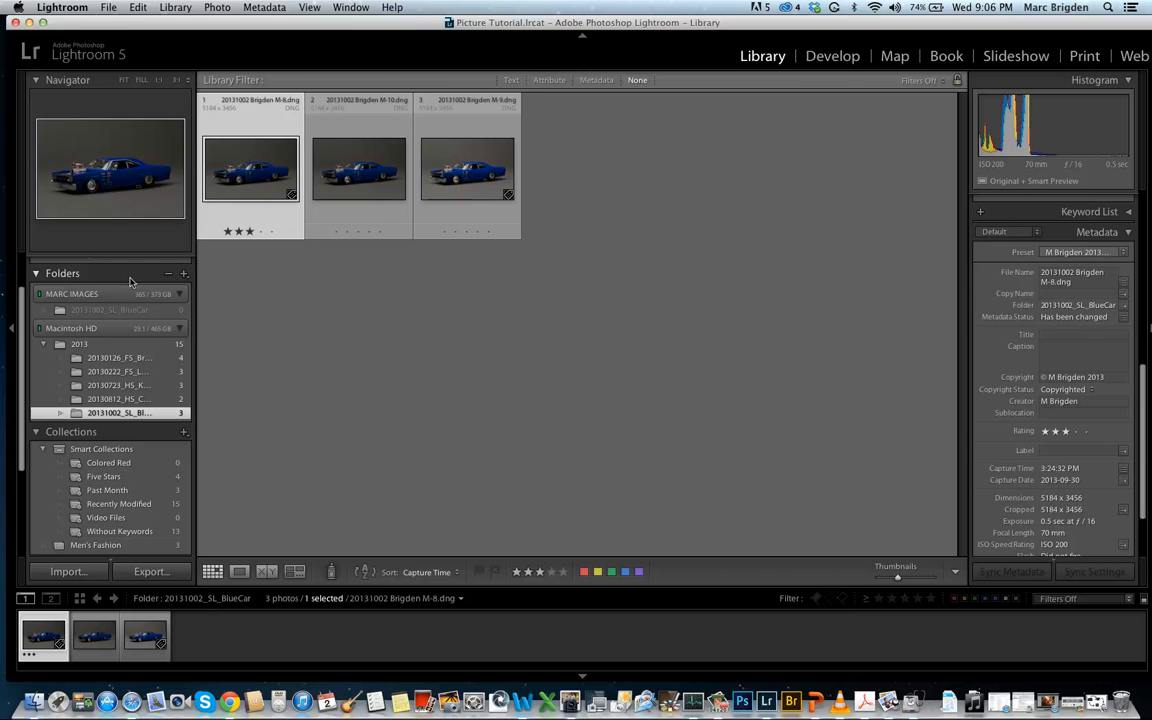
{"action": "left_click", "coordinate": [183, 276]}
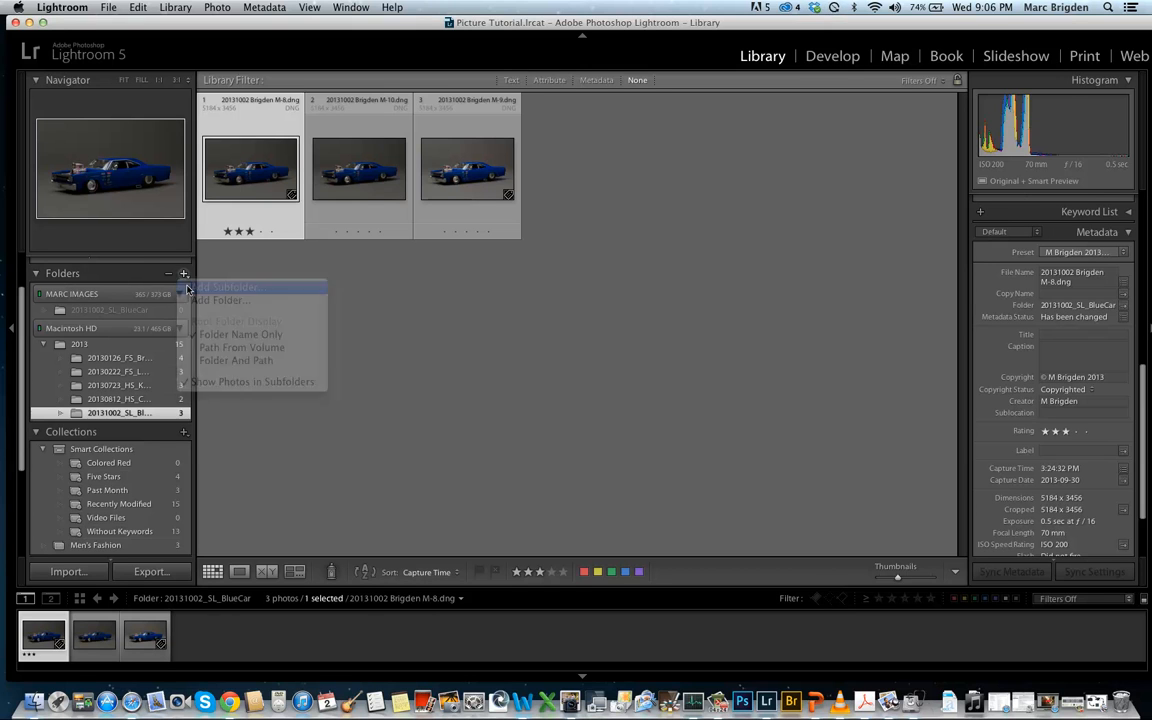
{"action": "left_click", "coordinate": [228, 287]}
{"action": "type", "text": "2013"}
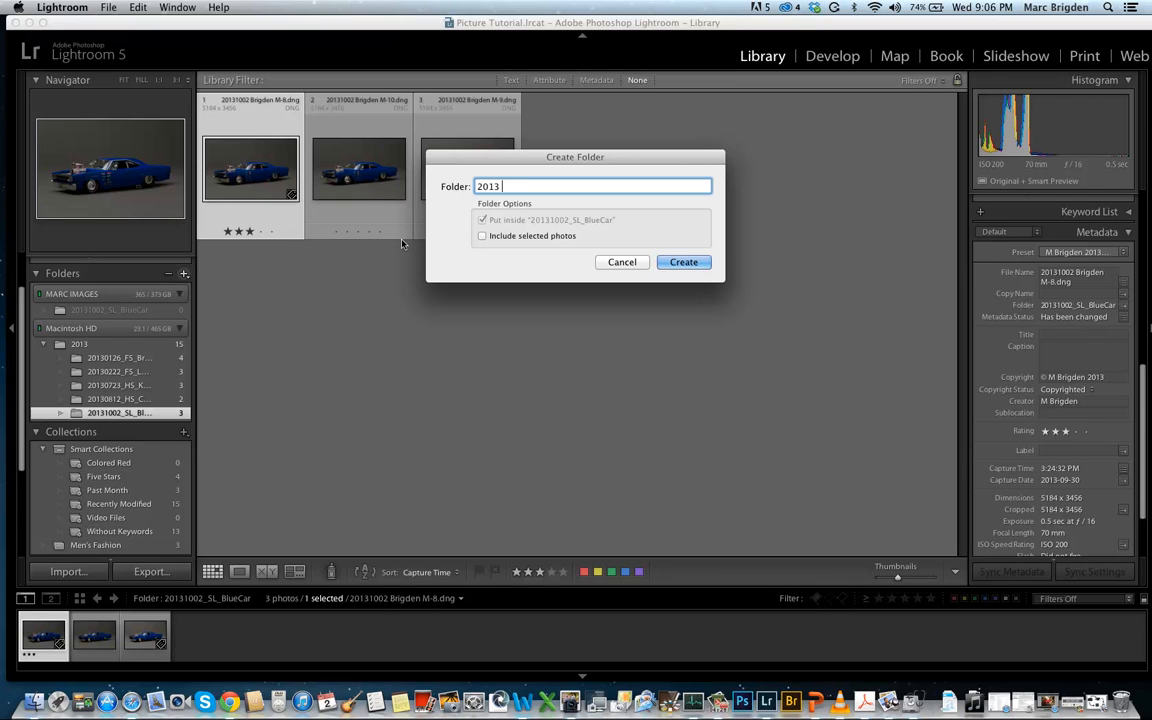
{"action": "type", "text": "1002 Blue Car "}
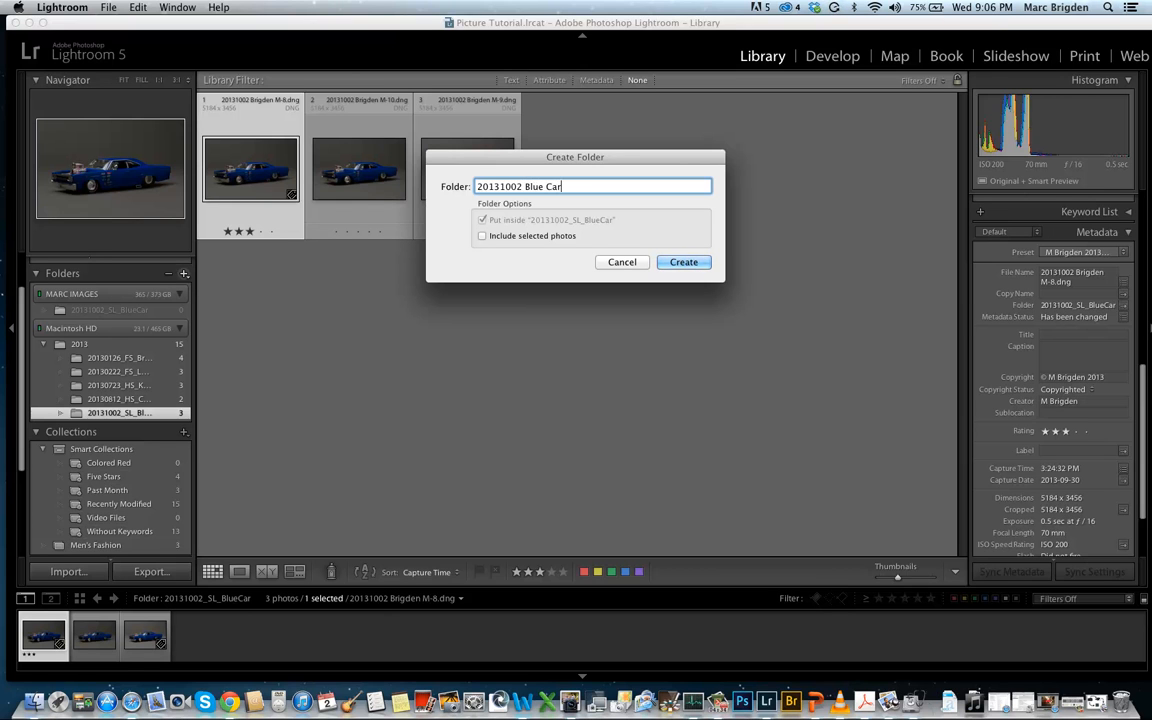
{"action": "type", "text": "Clean"}
{"action": "key", "text": "Return"}
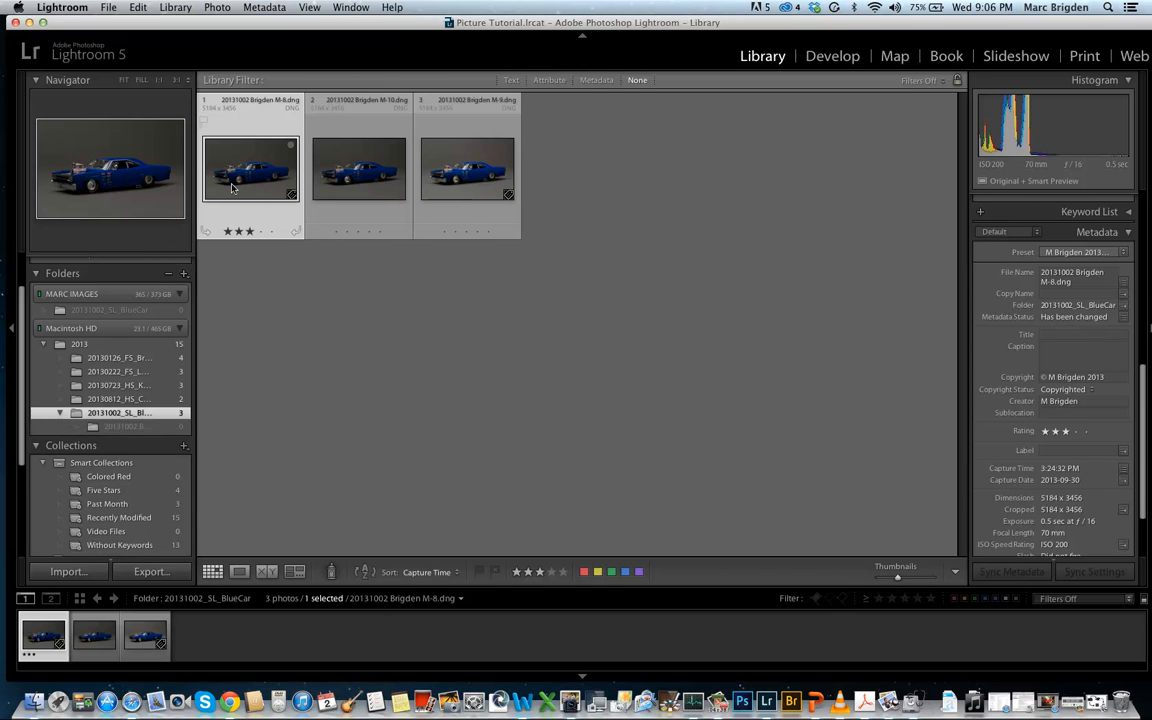
- Move the three-star blue car photo on disk into the new client subfolder and display that subfolder's contents
{"action": "left_click_drag", "start_coordinate": [233, 188], "coordinate": [133, 427]}
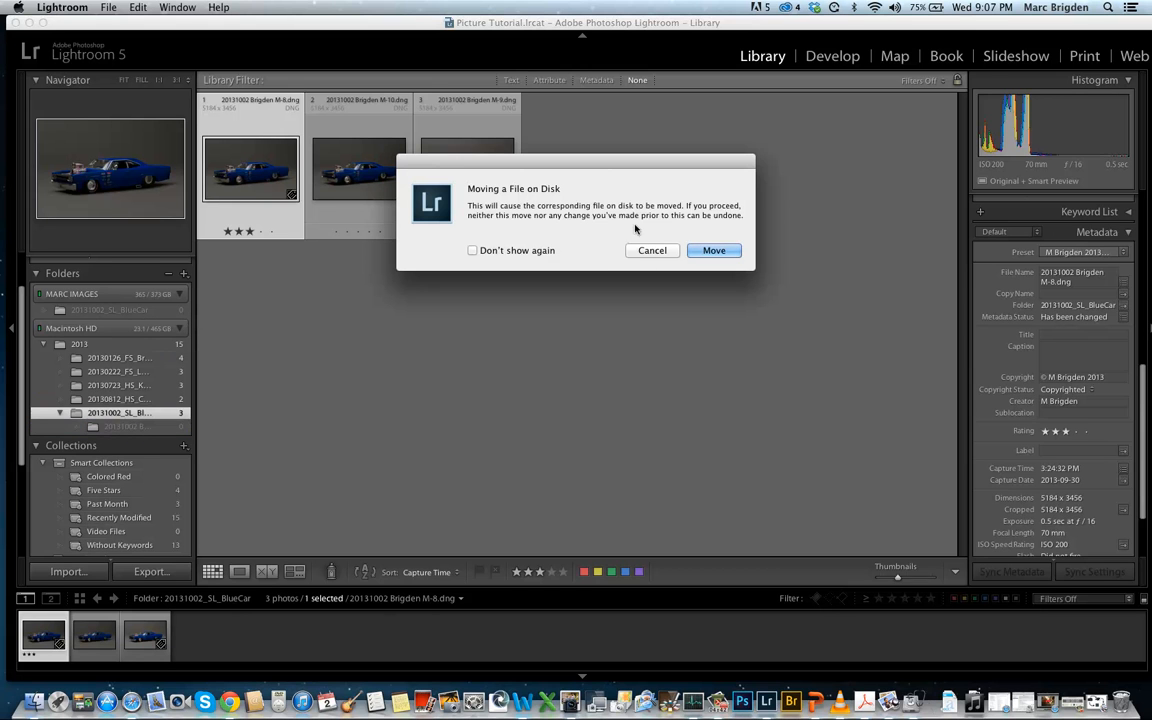
{"action": "left_click", "coordinate": [713, 250]}
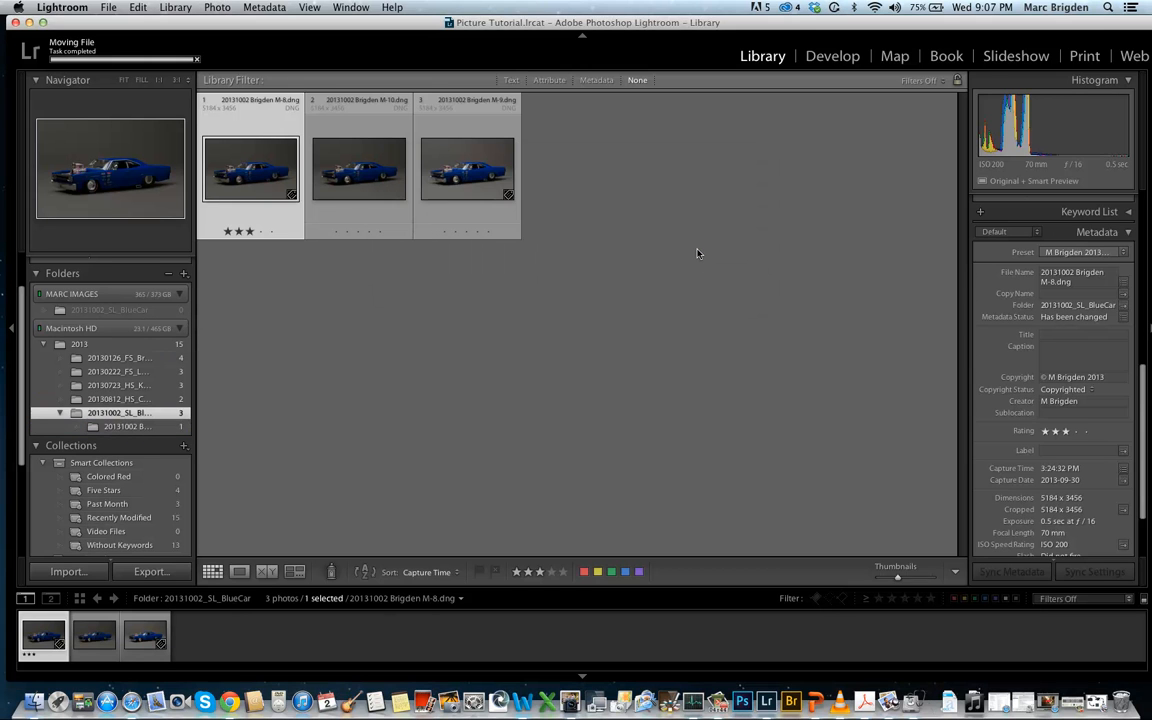
{"action": "left_click", "coordinate": [100, 426]}
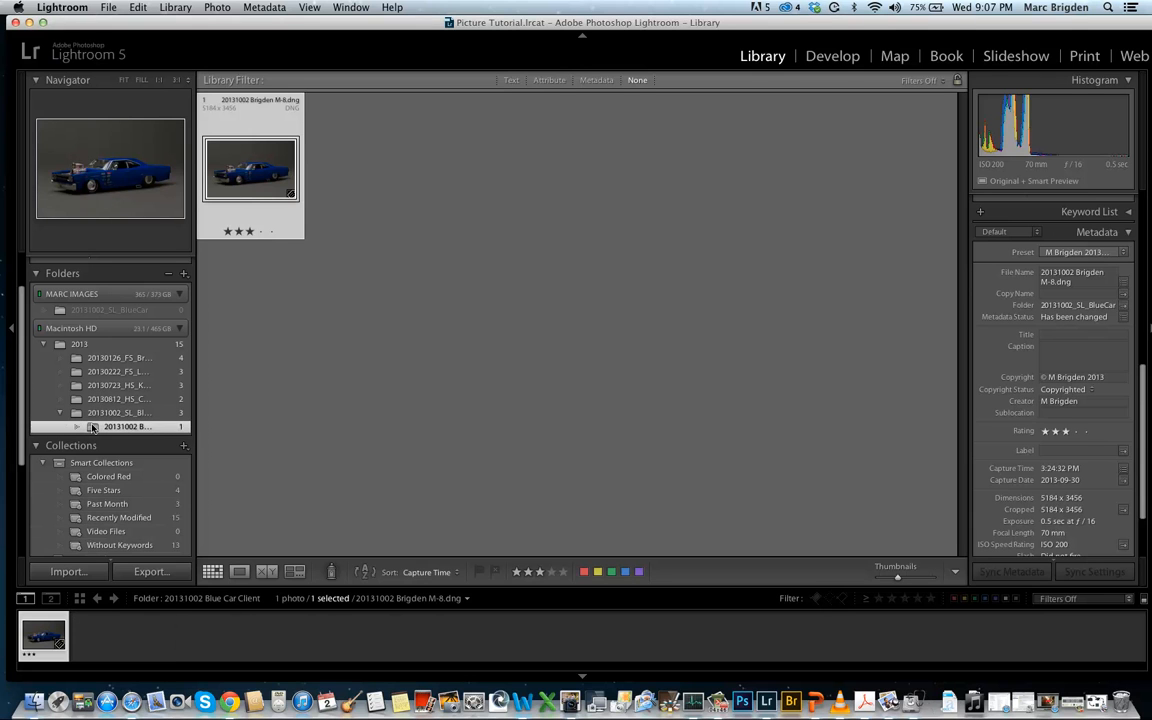
{"action": "left_click", "coordinate": [100, 343]}
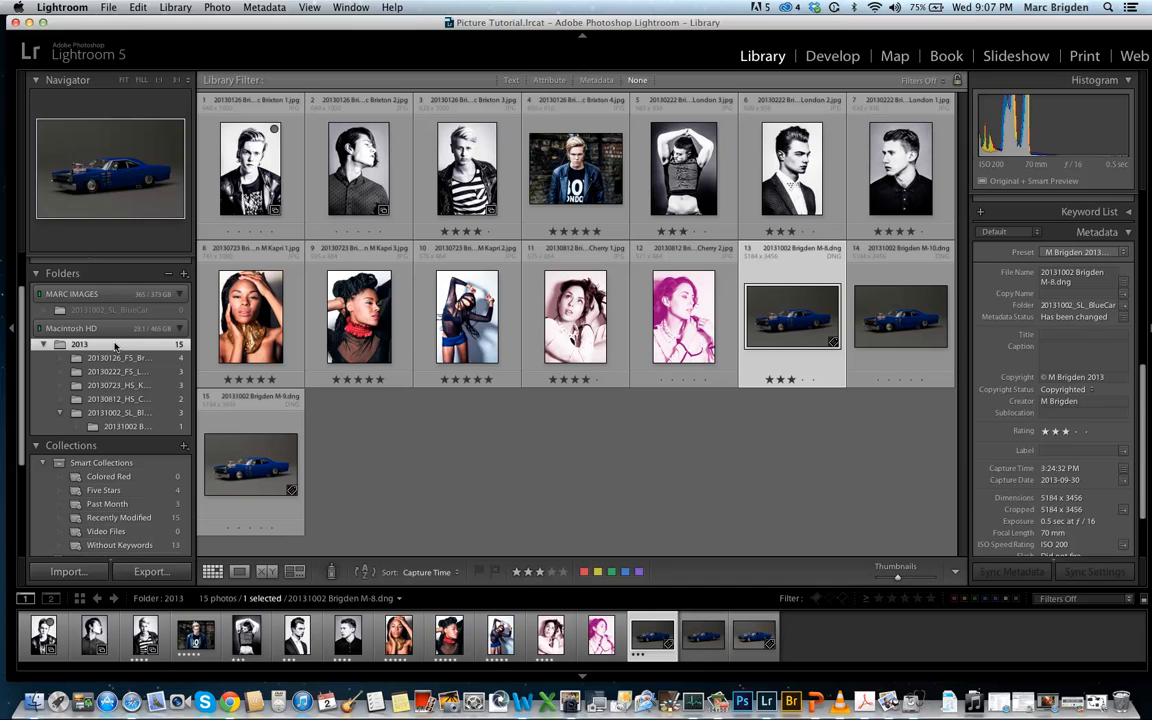
{"action": "left_click", "coordinate": [183, 274]}
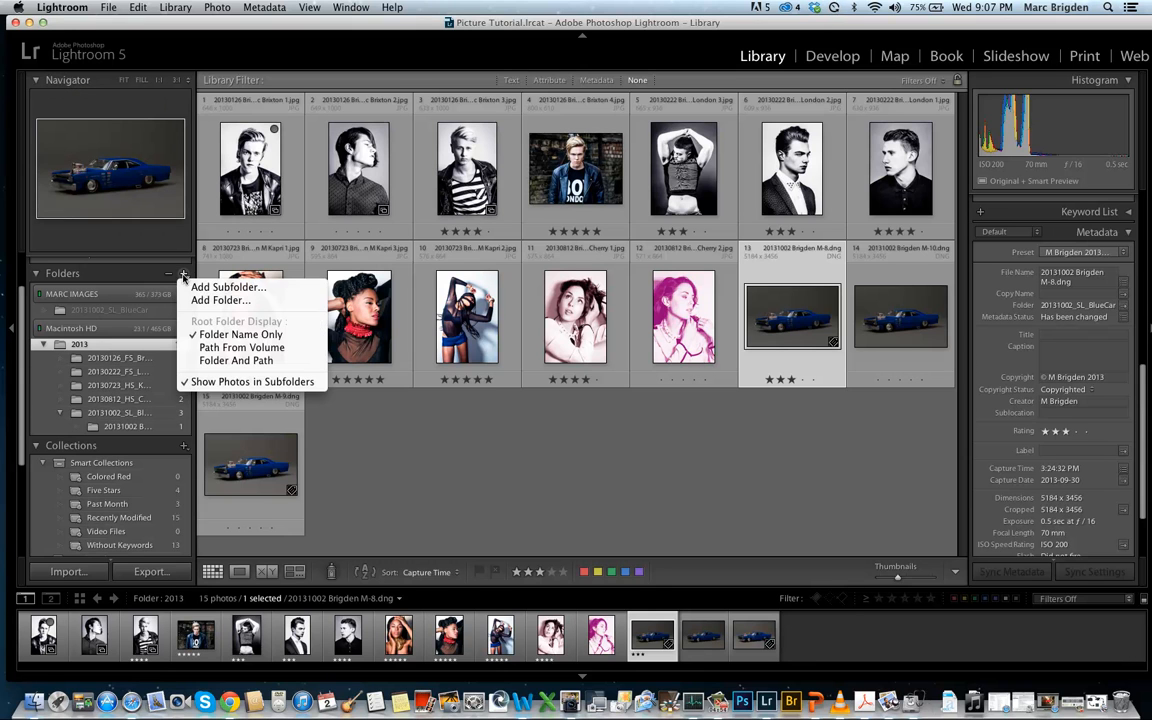
{"action": "left_click", "coordinate": [185, 302]}
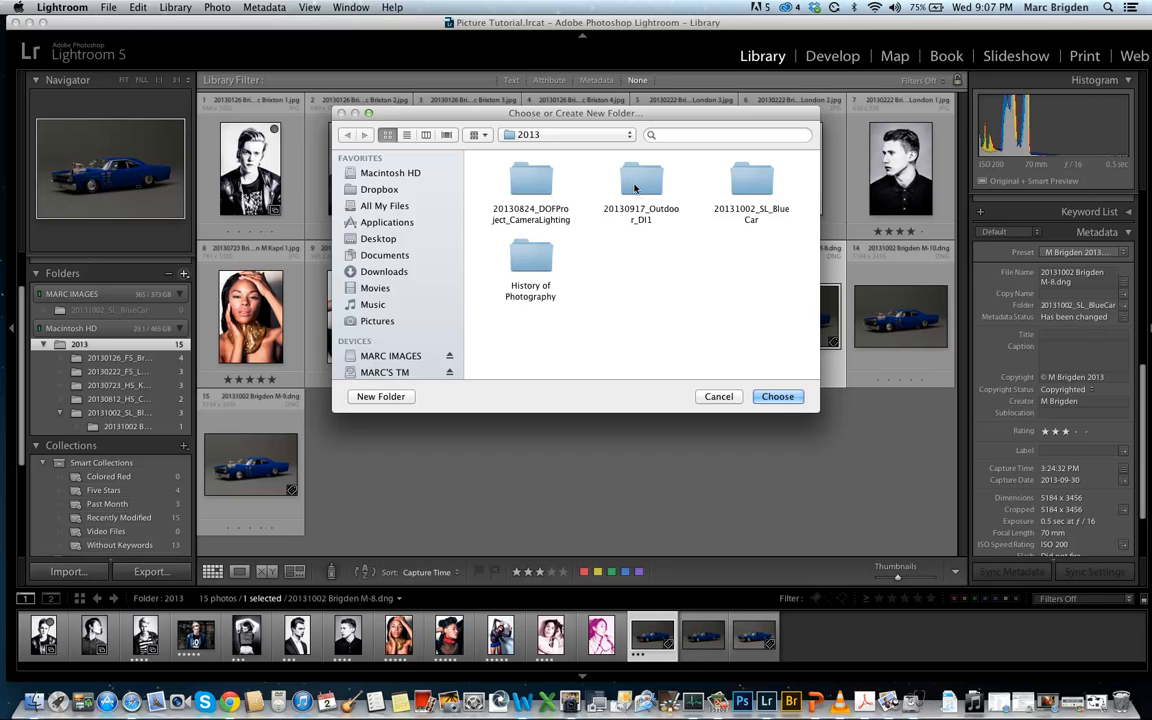
{"action": "left_click", "coordinate": [632, 182]}
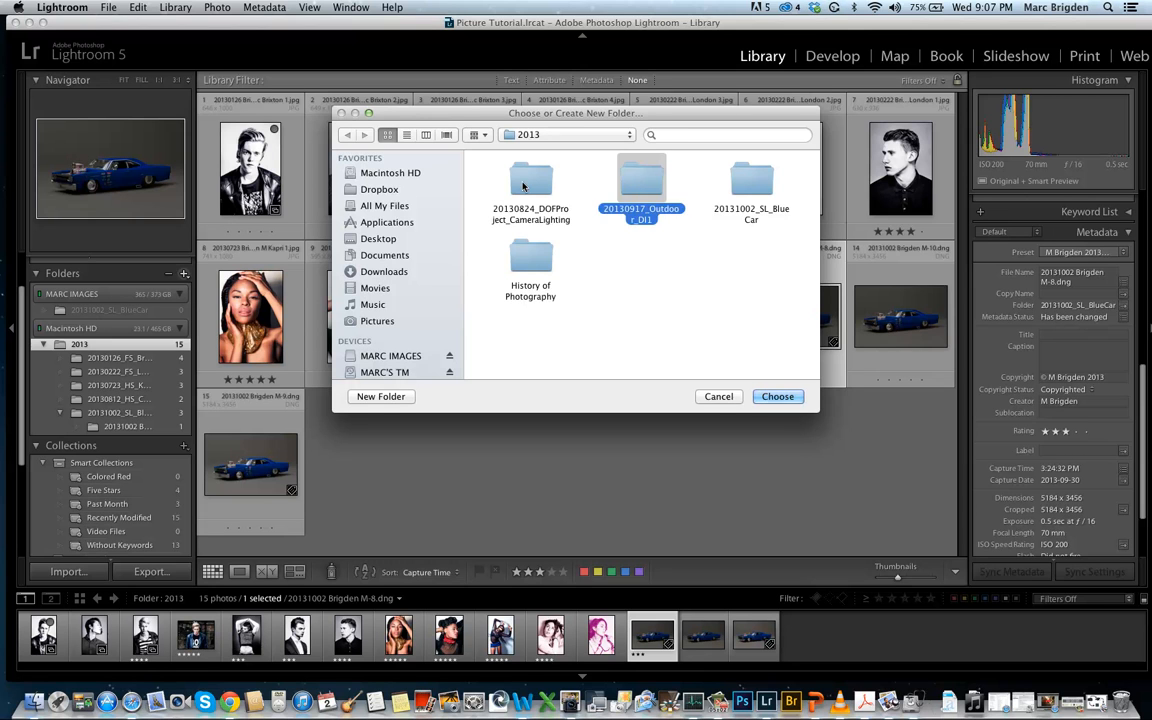
{"action": "key", "text": "Left"}
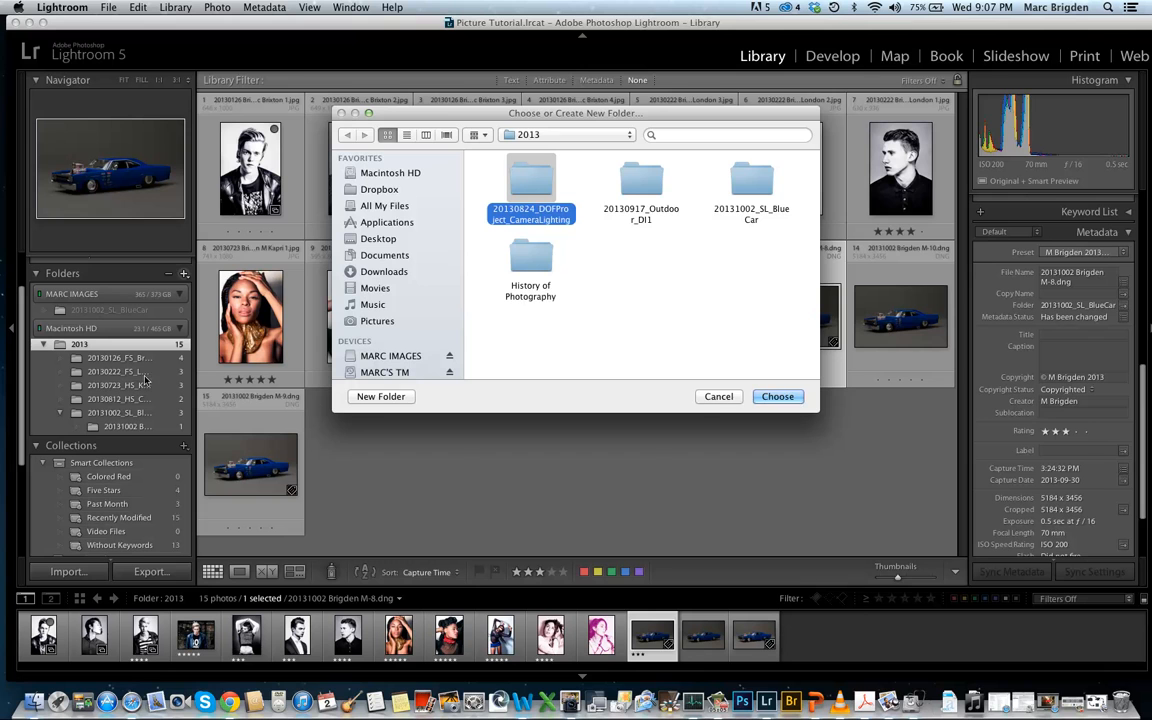
{"action": "left_click", "coordinate": [706, 401]}
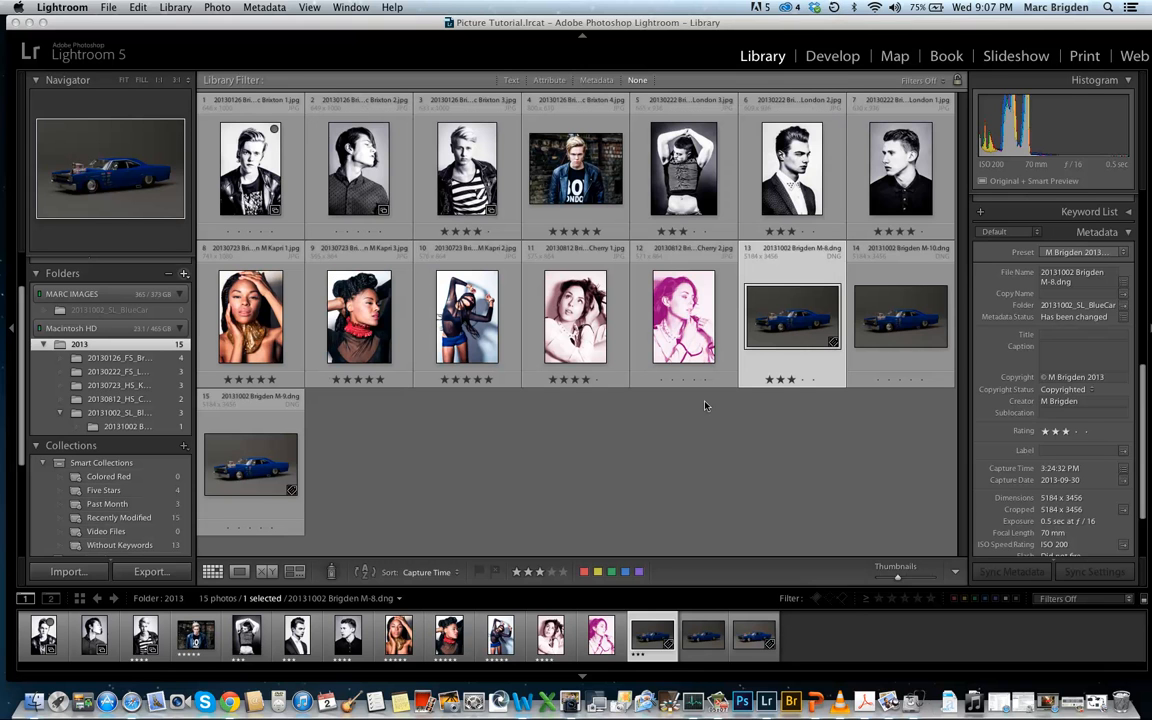
- Show the photos of the 20131002_SL_BlueCar folder and clear the first photo's star rating
{"action": "left_click", "coordinate": [120, 413]}
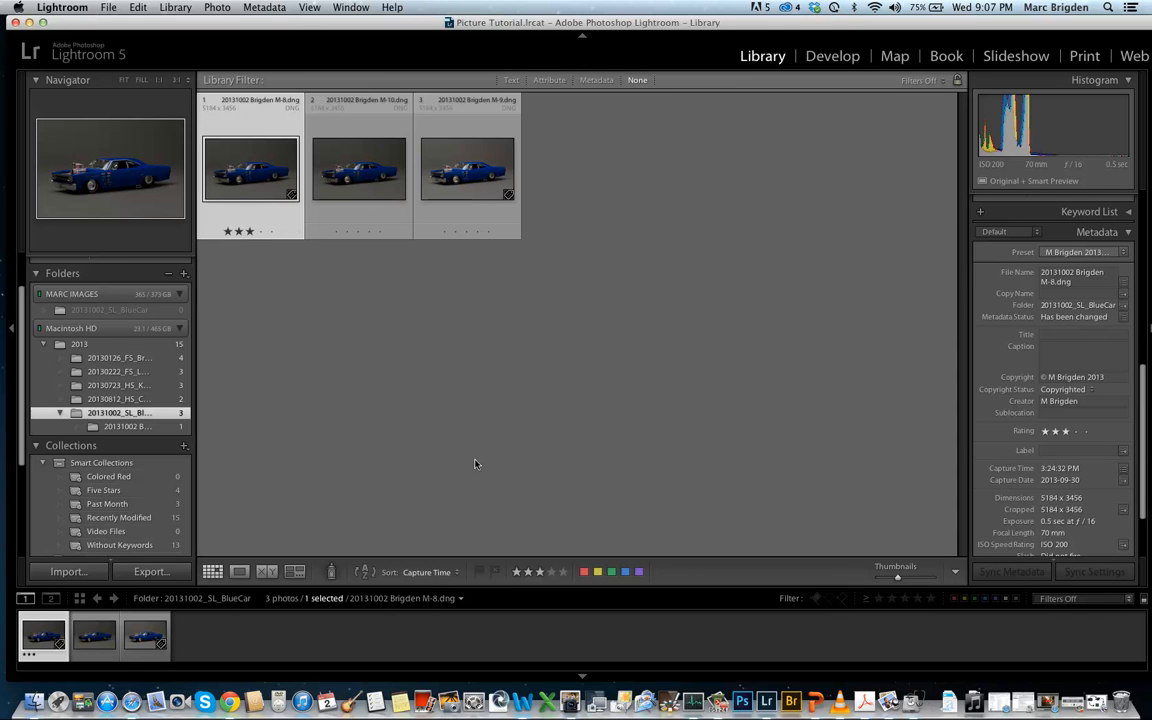
{"action": "left_click", "coordinate": [518, 572]}
{"action": "left_click", "coordinate": [518, 575]}
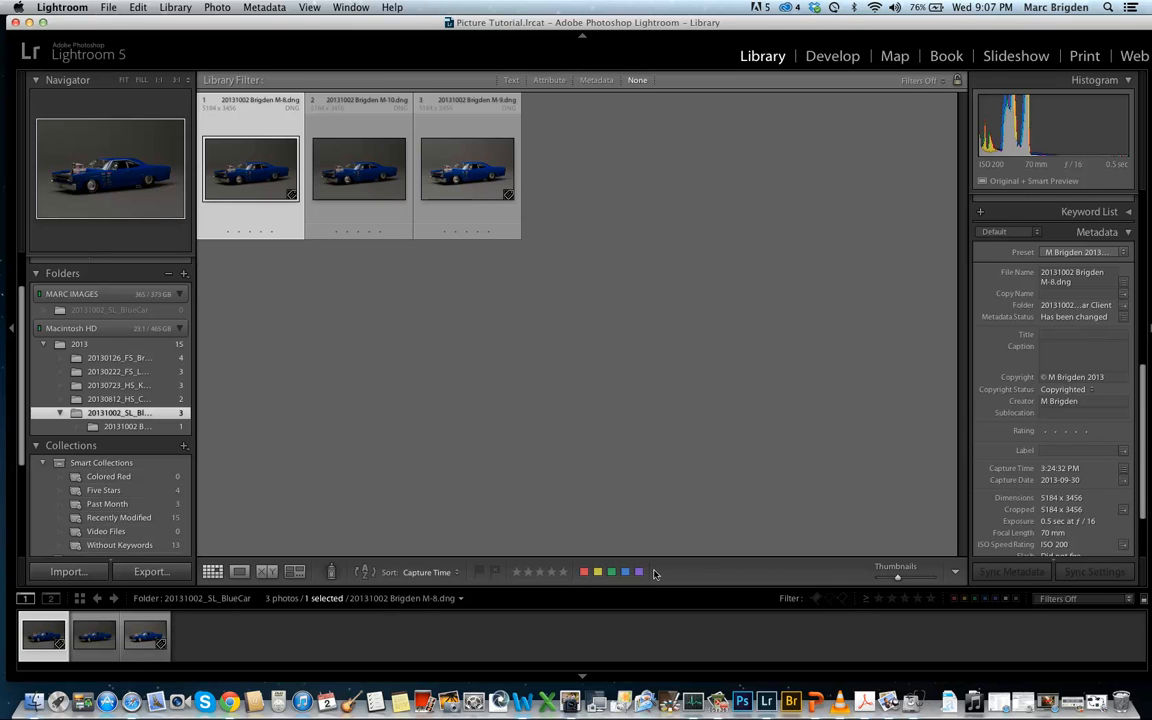
- Review which tools the grid toolbar can display, and rate the first car photo five stars
{"action": "left_click", "coordinate": [955, 576]}
{"action": "mouse_move", "coordinate": [999, 673]}
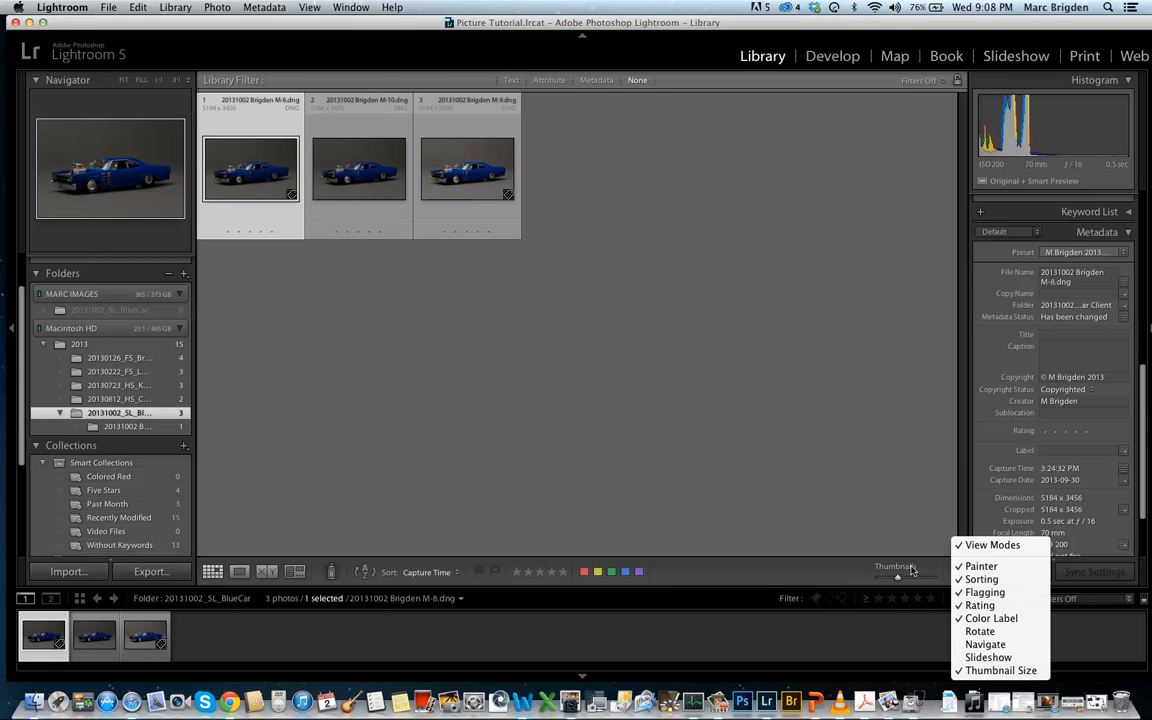
{"action": "left_click", "coordinate": [716, 445]}
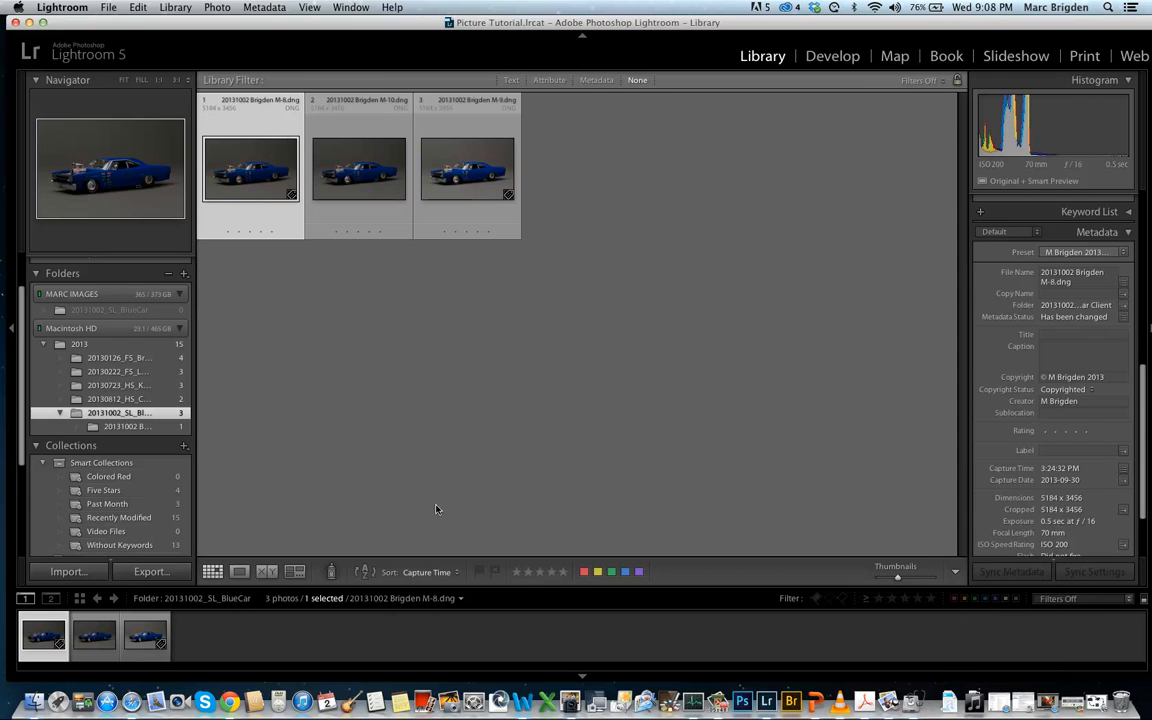
{"action": "left_click", "coordinate": [541, 572]}
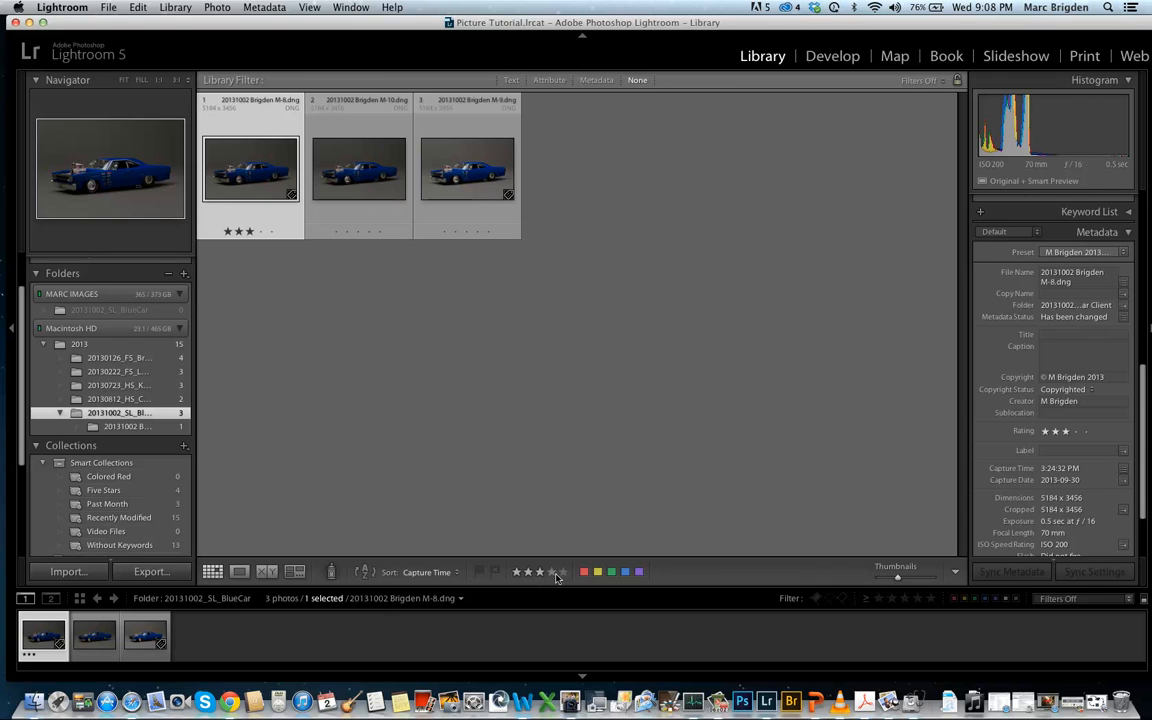
{"action": "left_click", "coordinate": [563, 572]}
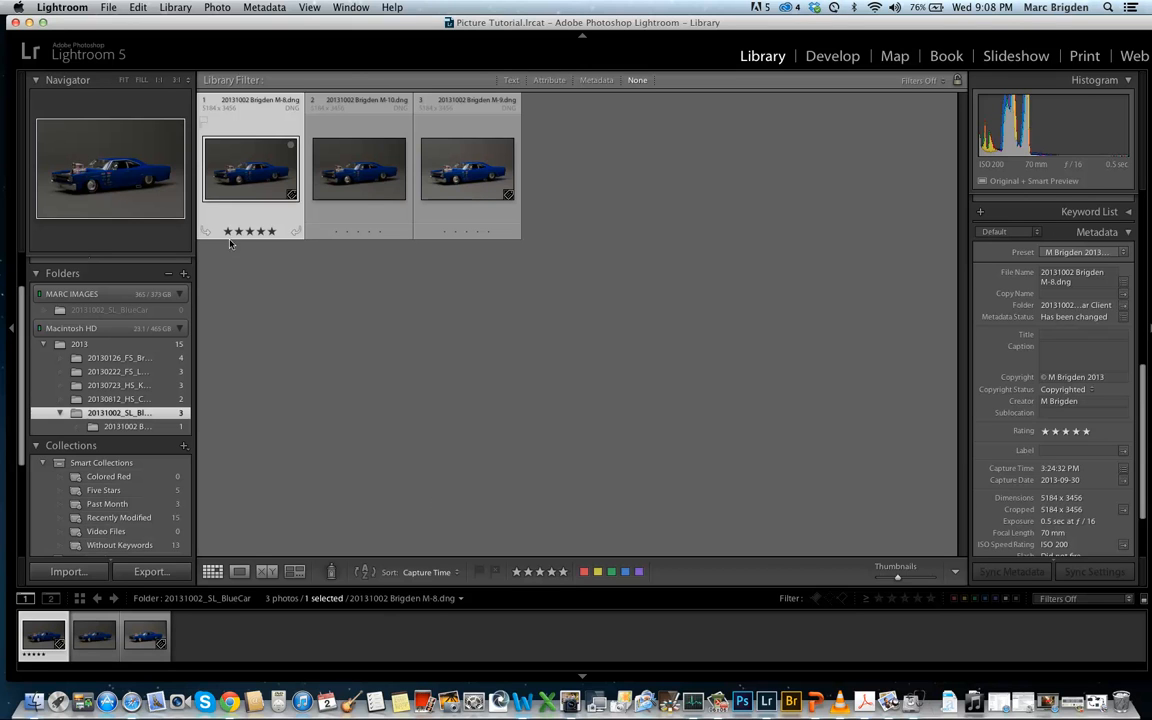
- Show the first car photo in Loupe view, fitted to the viewing area, and compare it with Grid view
{"action": "left_click", "coordinate": [240, 571]}
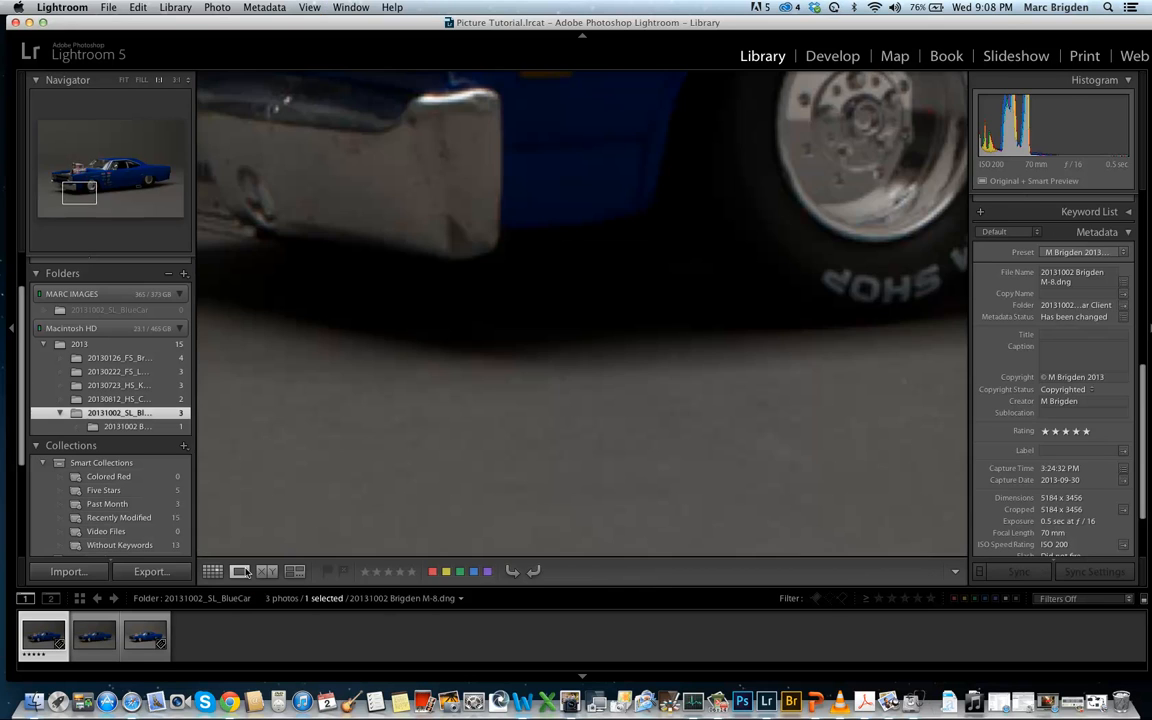
{"action": "left_click", "coordinate": [320, 408]}
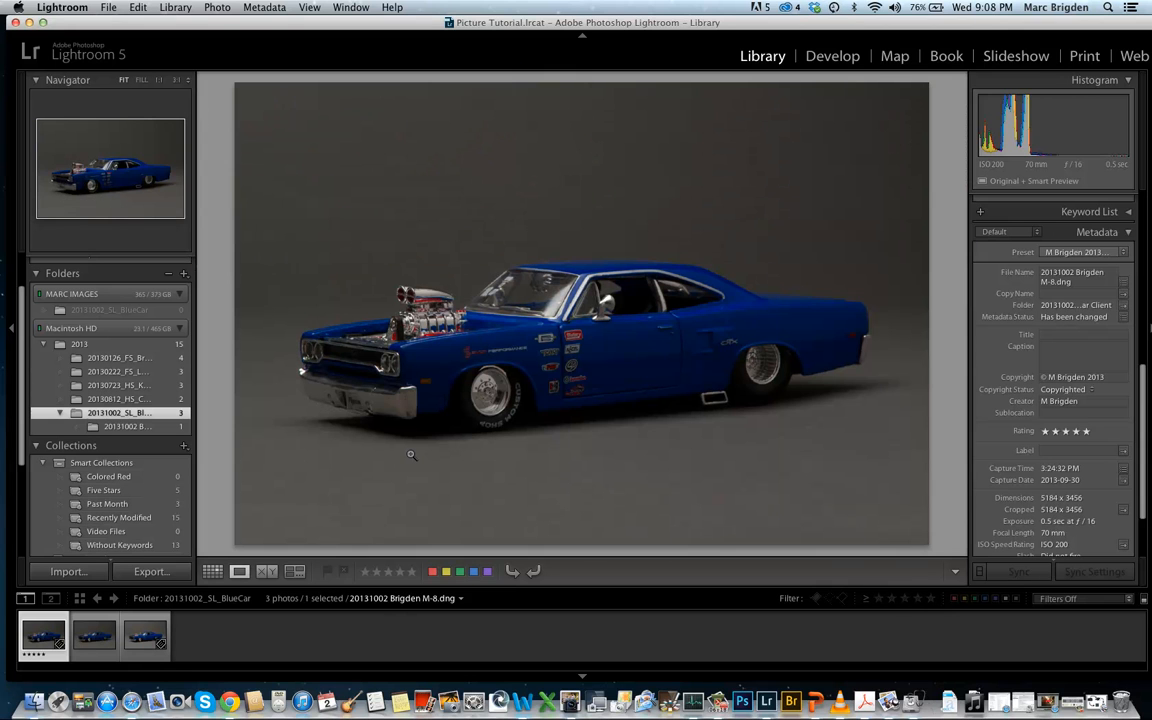
{"action": "left_click", "coordinate": [213, 572]}
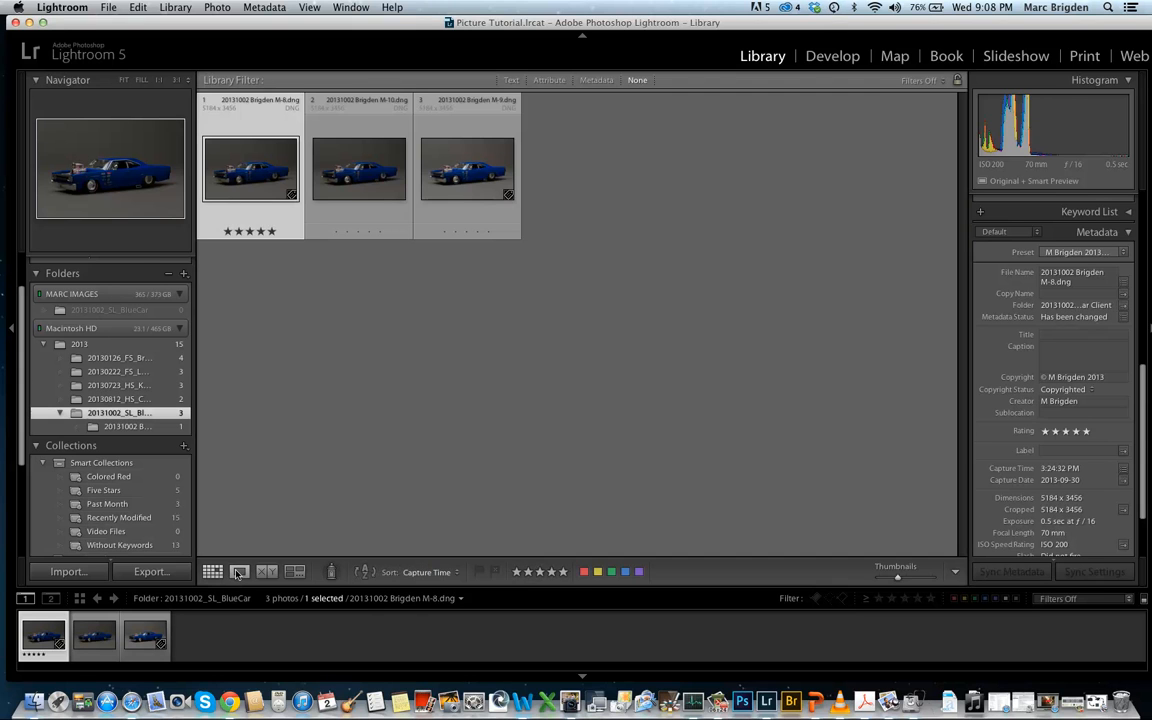
{"action": "left_click", "coordinate": [238, 572]}
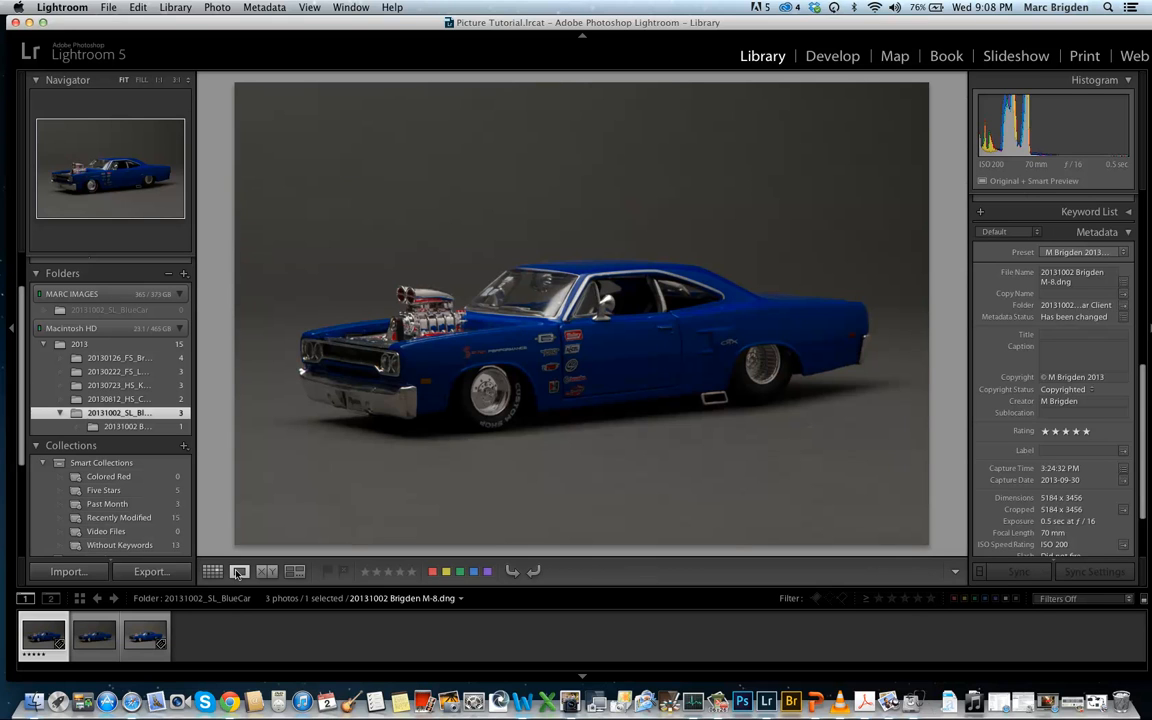
- Compare the neighbouring car photos in Loupe view and select the second one
{"action": "left_click", "coordinate": [101, 642]}
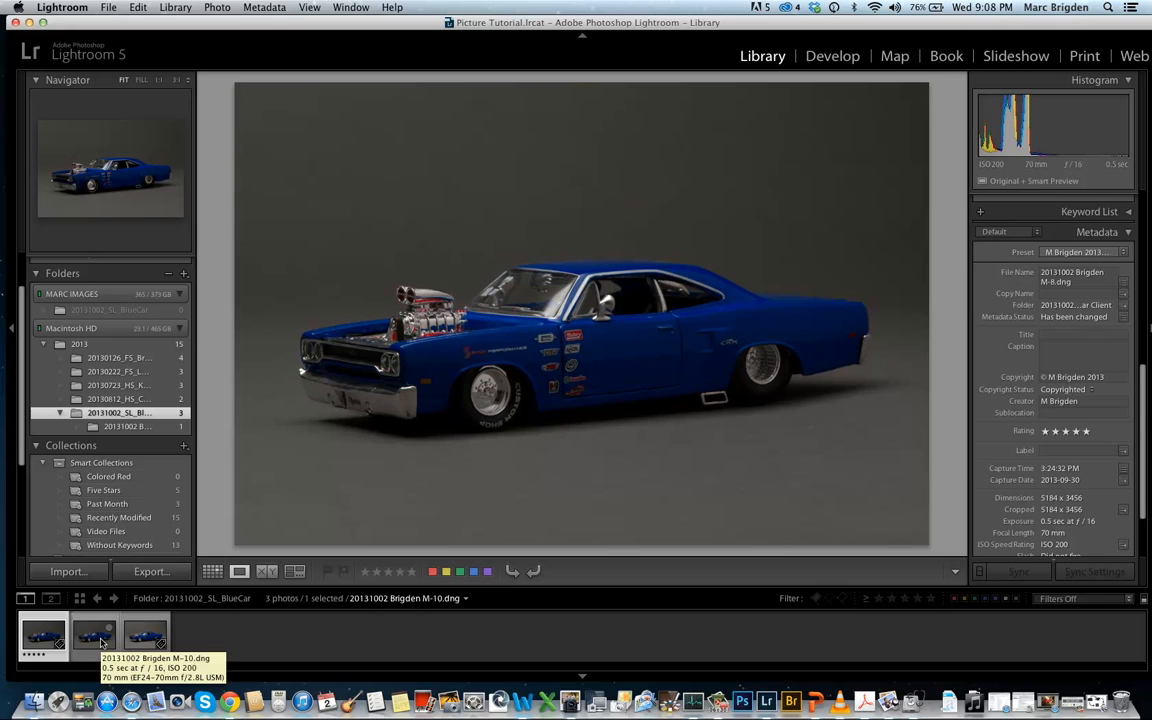
{"action": "left_click", "coordinate": [101, 642]}
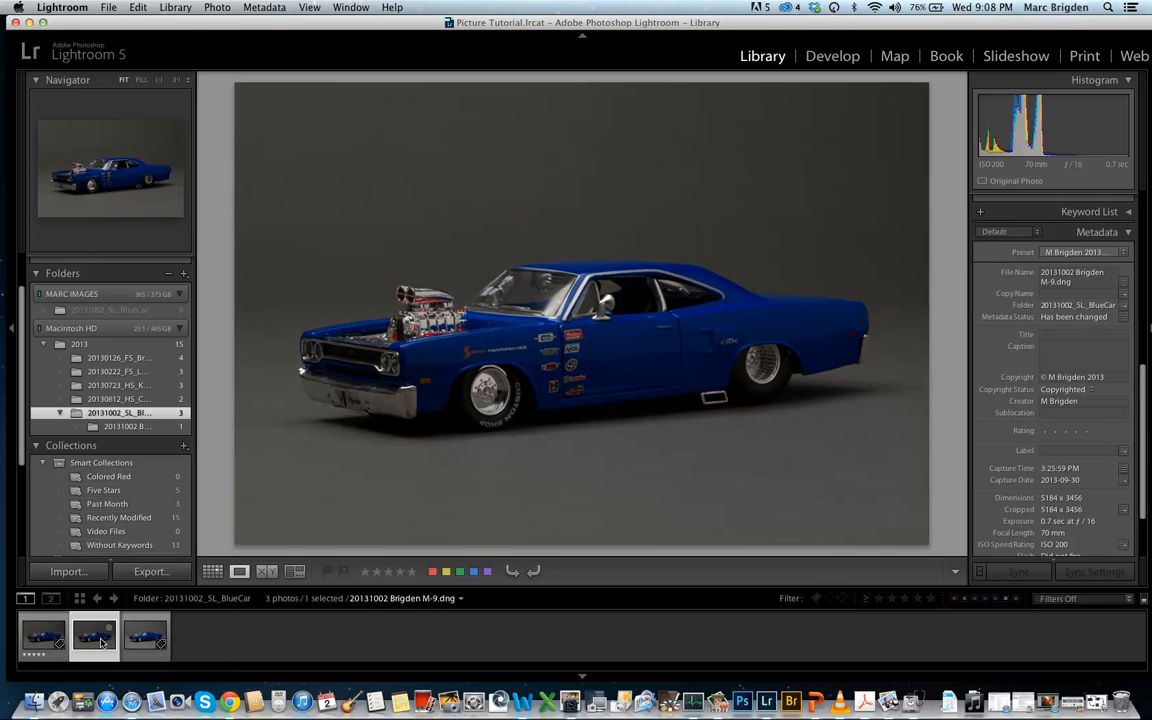
{"action": "left_click", "coordinate": [48, 638]}
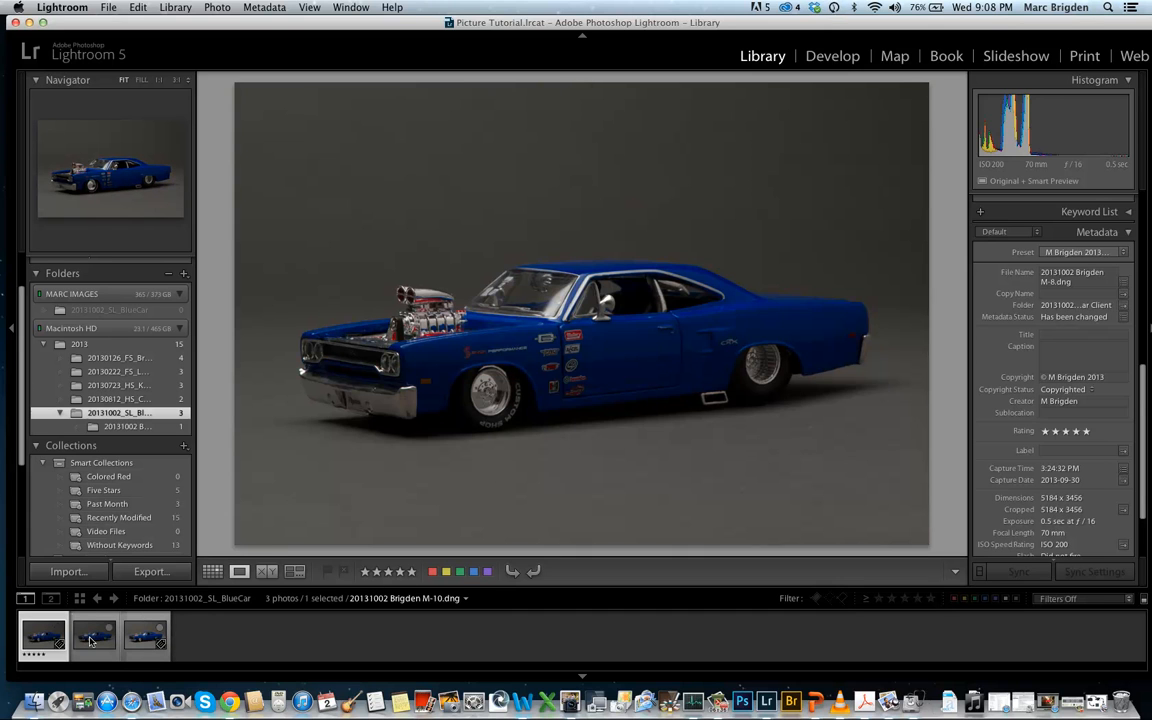
{"action": "left_click", "coordinate": [92, 640]}
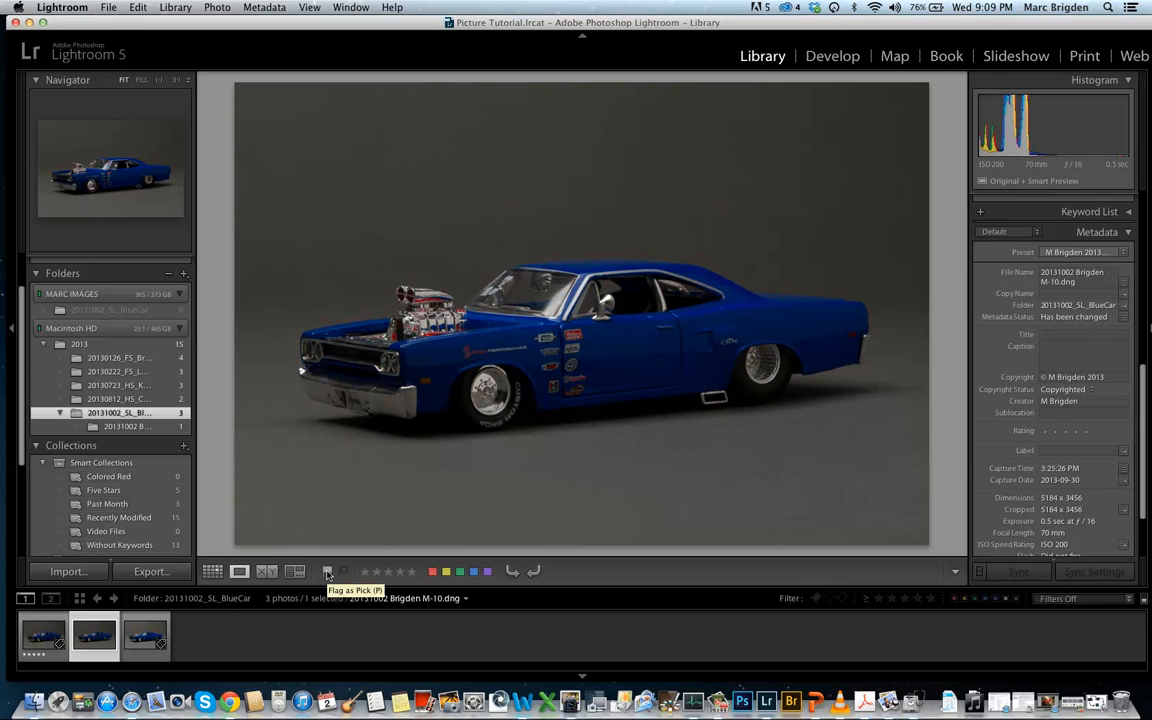
- Flag the second car photo as a pick and change its flag to rejected
{"action": "left_click", "coordinate": [327, 572]}
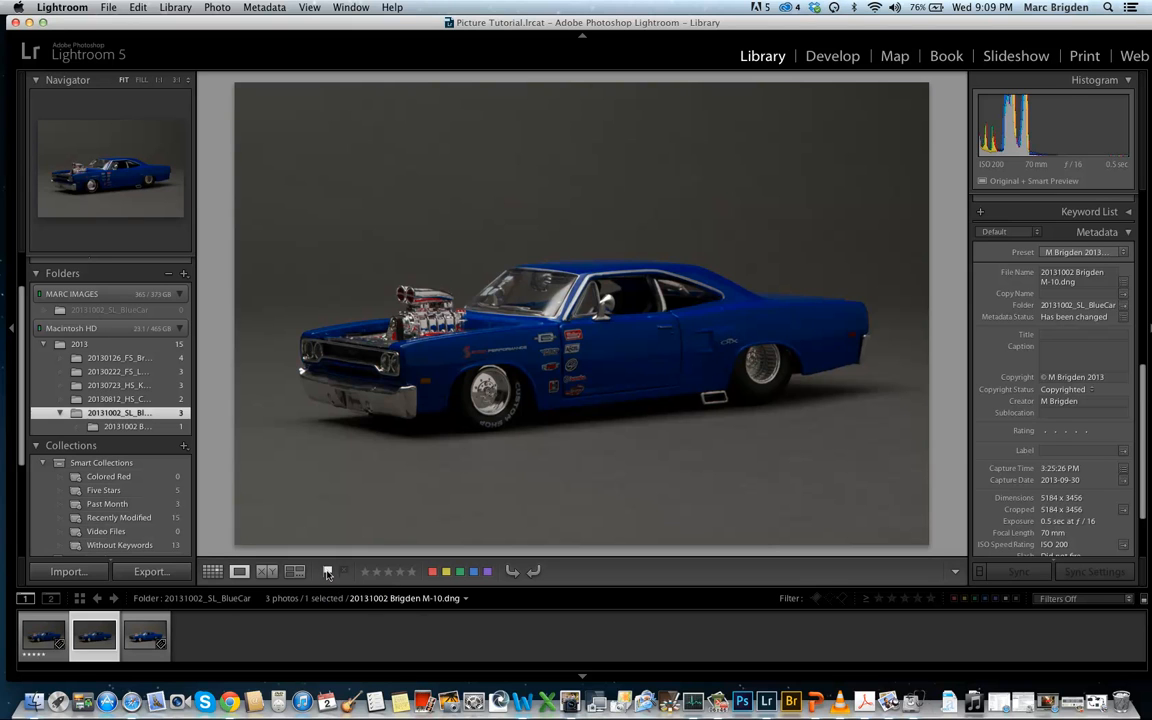
{"action": "key", "text": "p"}
{"action": "left_click", "coordinate": [341, 572]}
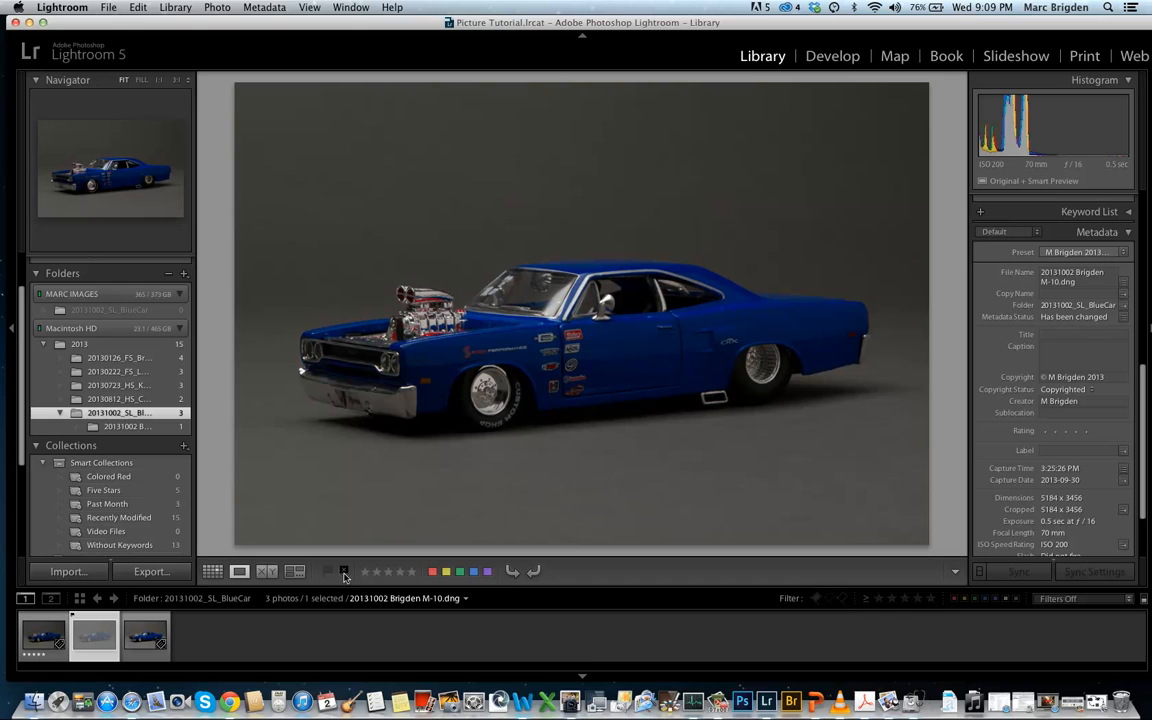
{"action": "left_click", "coordinate": [345, 572]}
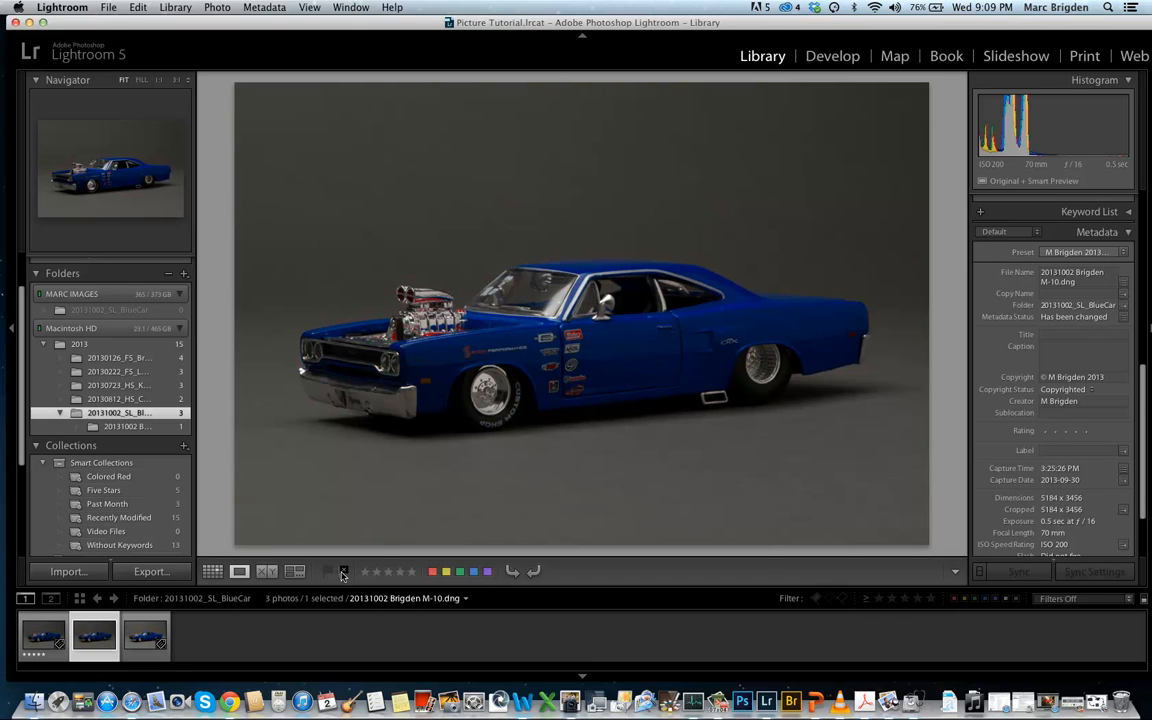
{"action": "left_click", "coordinate": [343, 573]}
{"action": "key", "text": "x"}
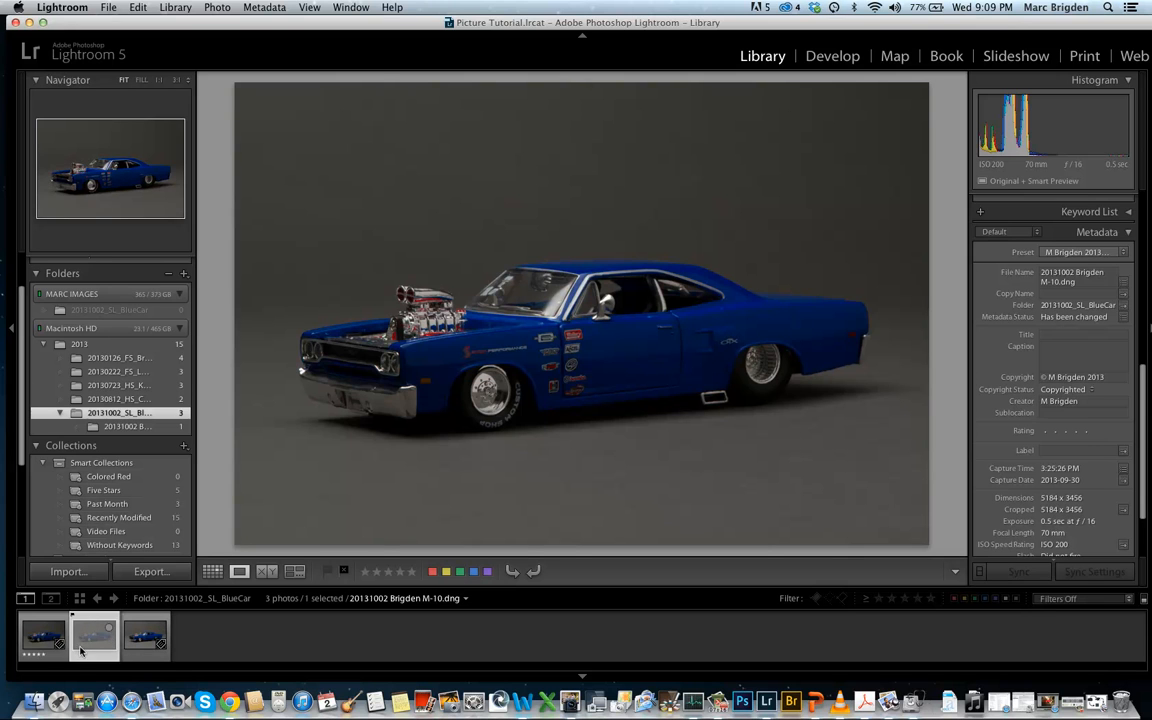
- Check the command for deleting rejected photos without running it, and flag the second car photo as a pick
{"action": "left_click", "coordinate": [215, 7]}
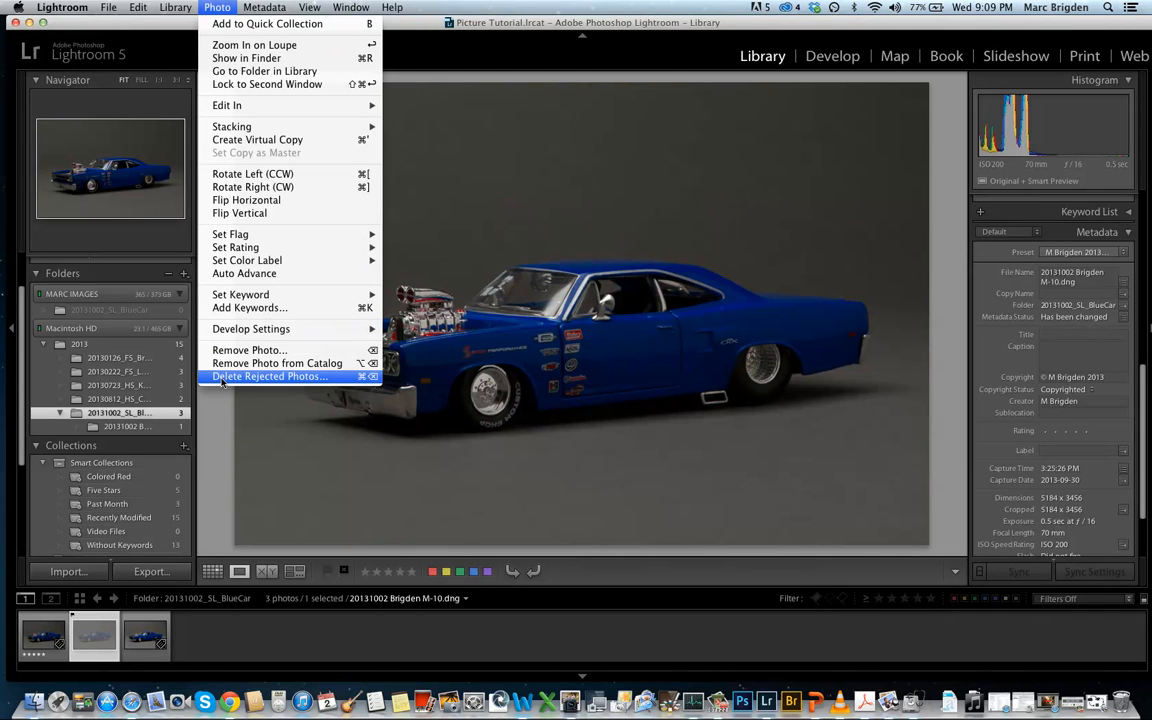
{"action": "left_click", "coordinate": [339, 521]}
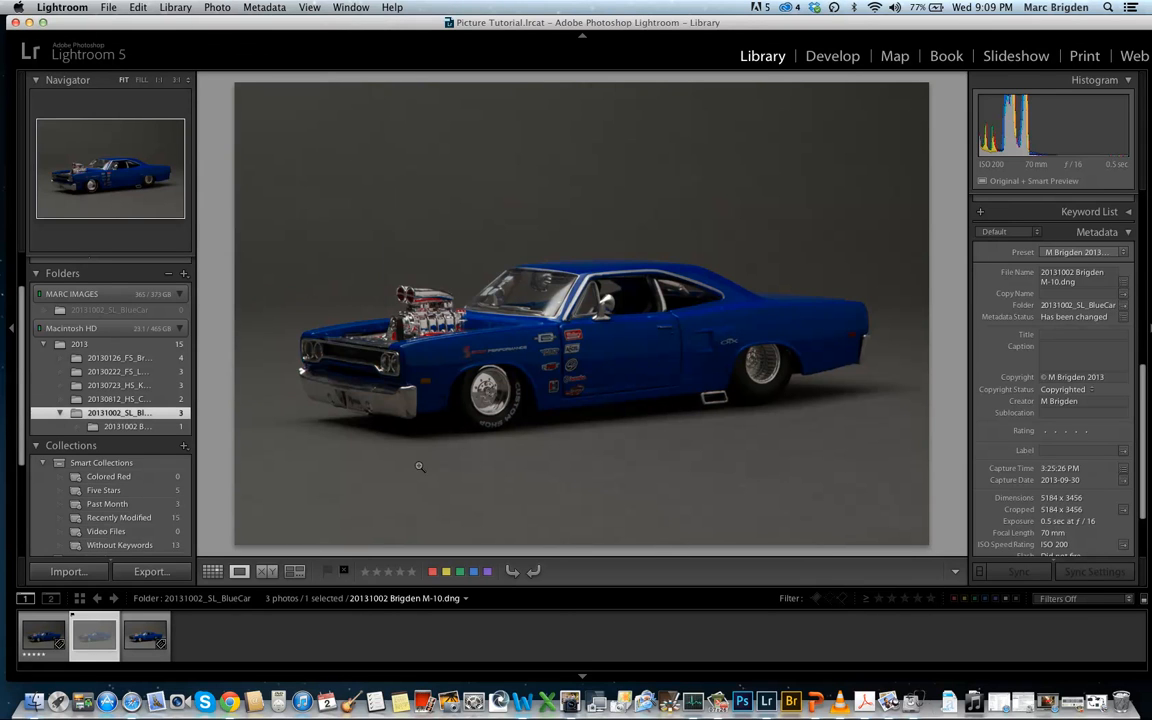
{"action": "left_click", "coordinate": [329, 575]}
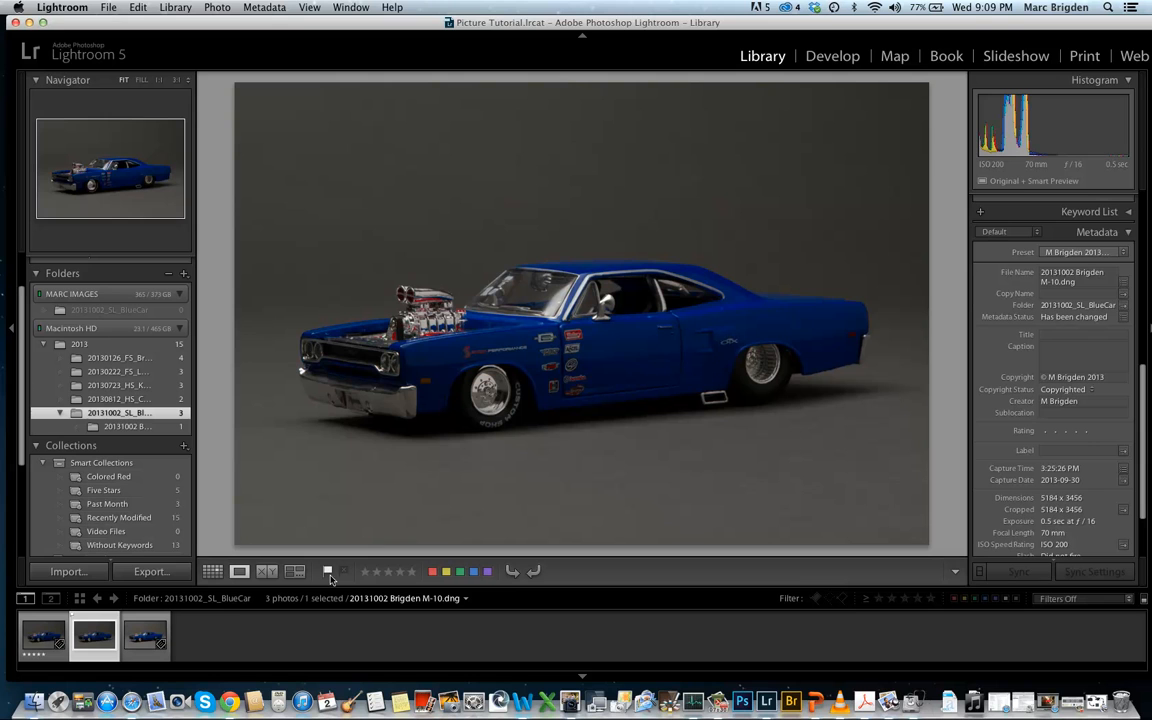
- Assign the red color label to the third car photo and return to Grid view
{"action": "left_click", "coordinate": [140, 637]}
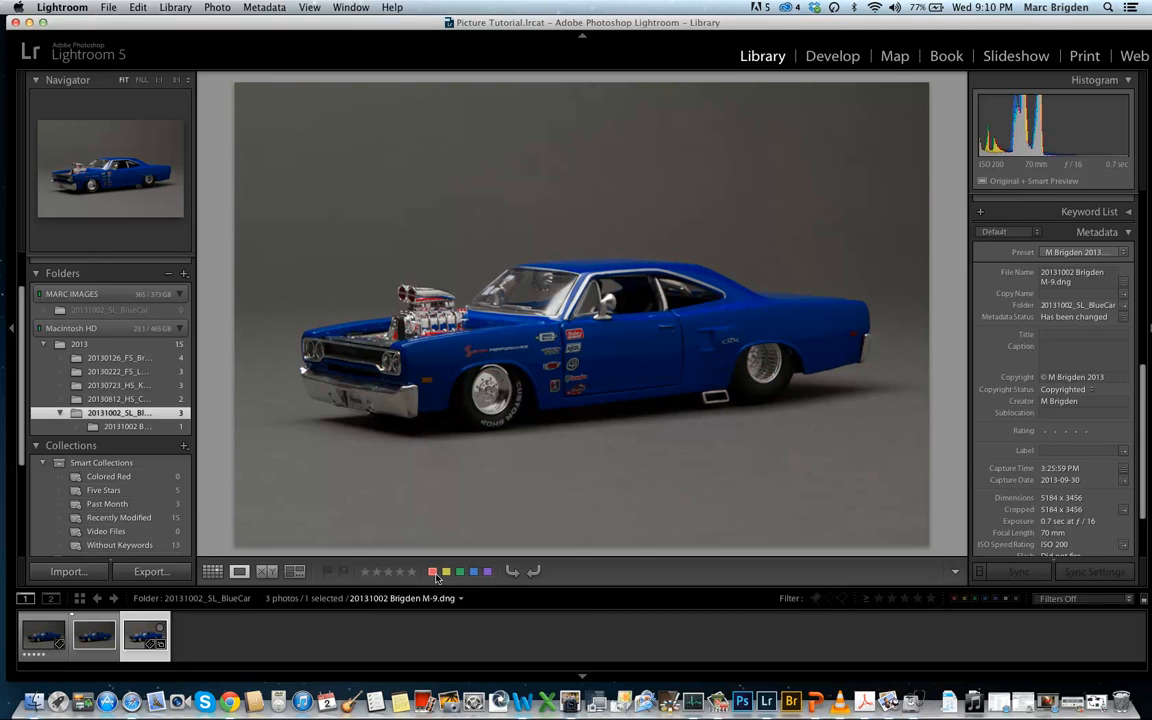
{"action": "left_click", "coordinate": [432, 572]}
{"action": "key", "text": "g"}
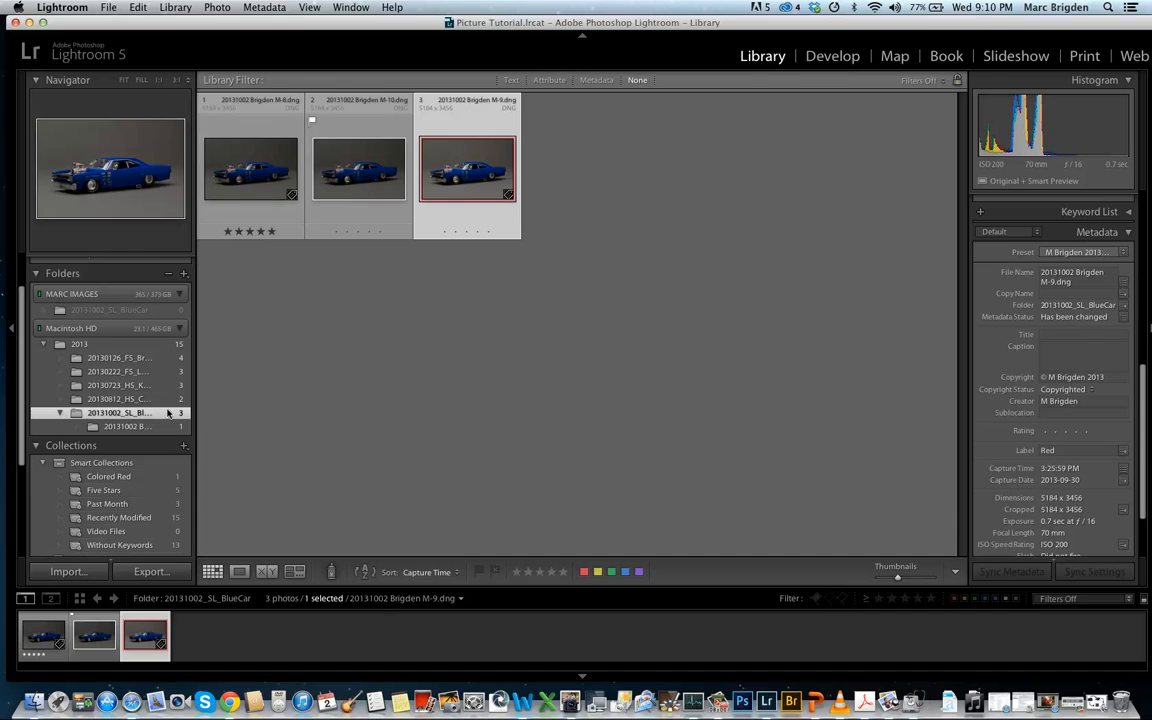
- Review the photos gathered in the Colored Red, Five Stars and Past Month smart collections
{"action": "scroll", "coordinate": [105, 468], "scroll_direction": "down", "scroll_amount": 3}
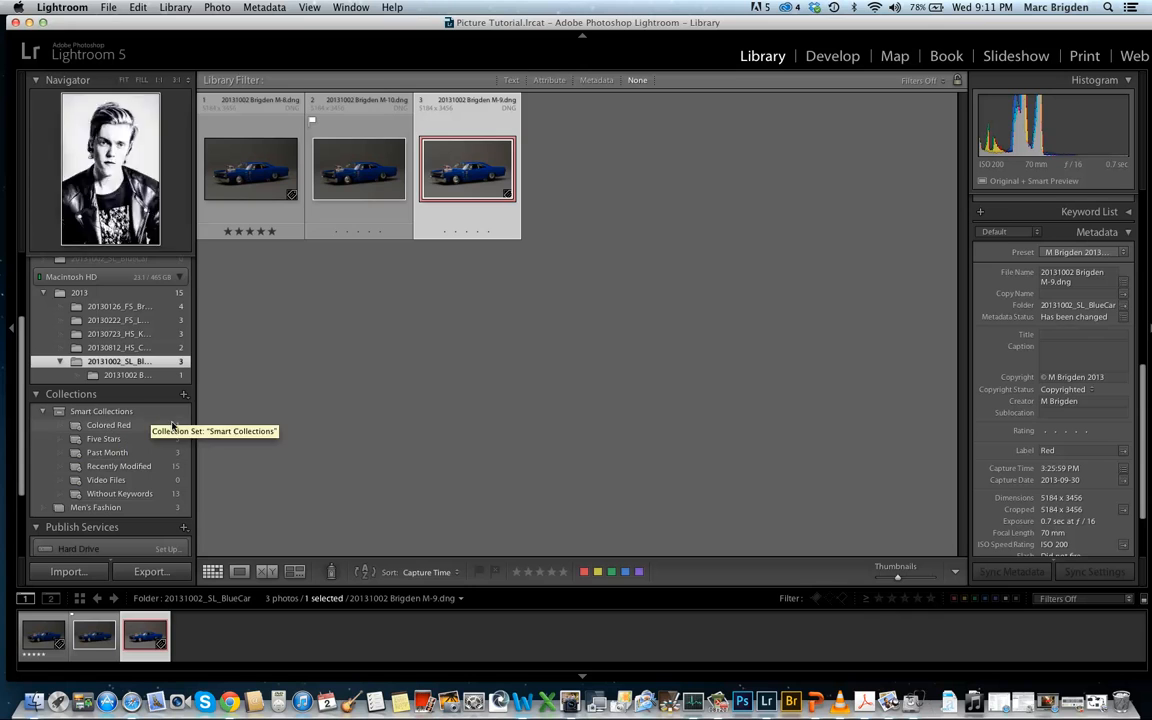
{"action": "left_click", "coordinate": [117, 430]}
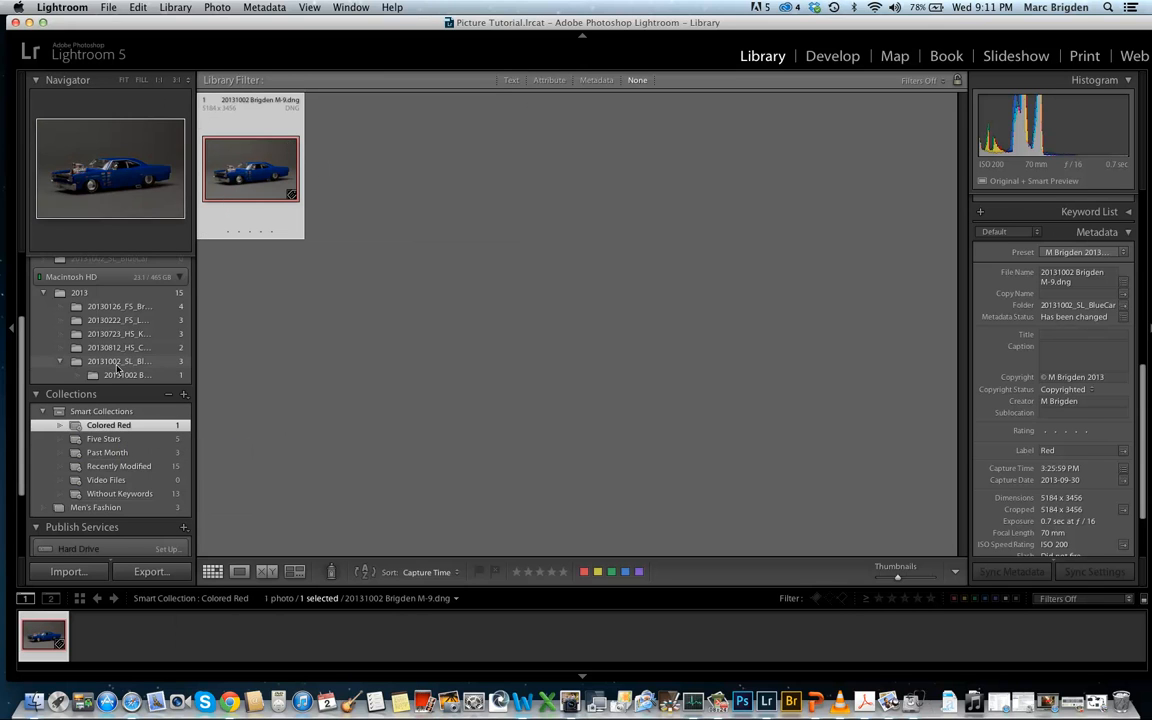
{"action": "left_click", "coordinate": [103, 440]}
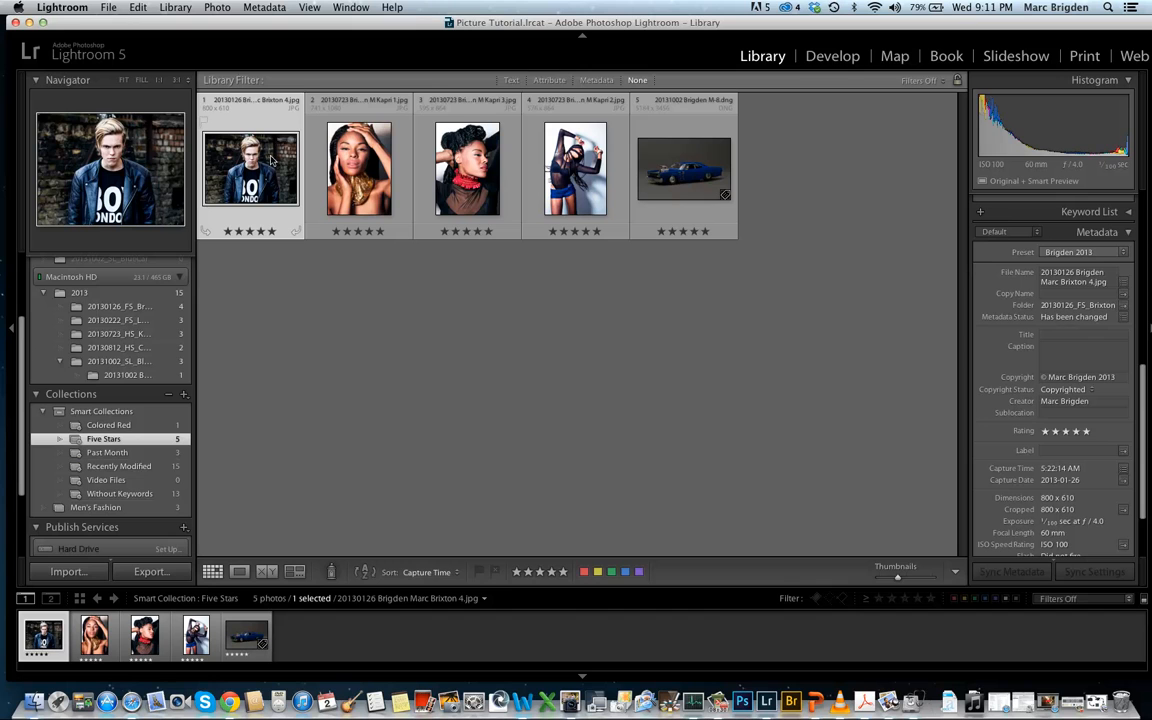
{"action": "left_click", "coordinate": [107, 453]}
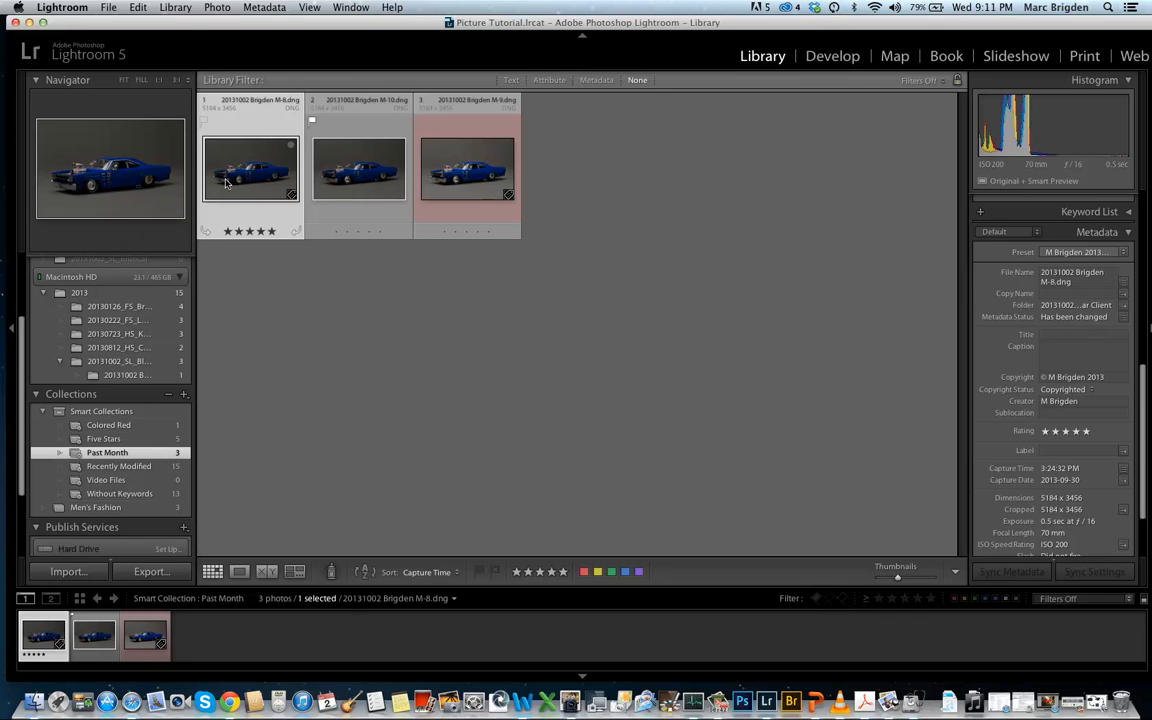
- Create a collection named Car containing the selected five-star car photo, and compare it with the 20131002_SL_BlueCar folder
{"action": "left_click", "coordinate": [184, 395]}
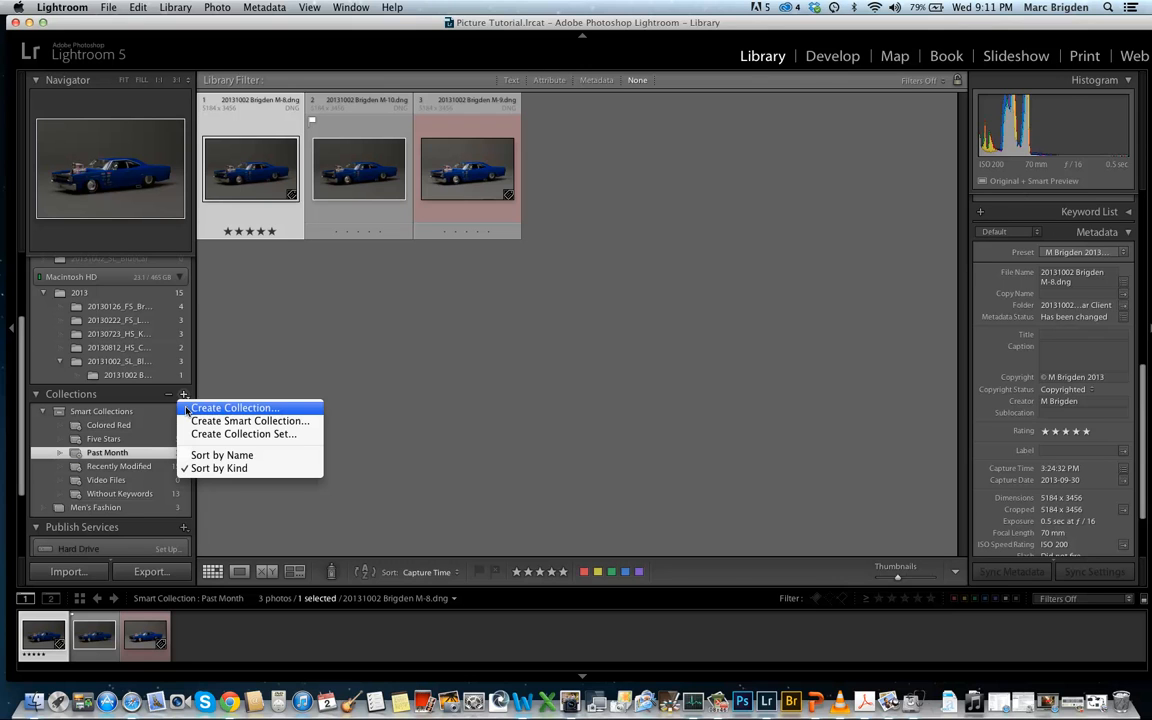
{"action": "left_click", "coordinate": [186, 408]}
{"action": "type", "text": "Car"}
{"action": "key", "text": "Return"}
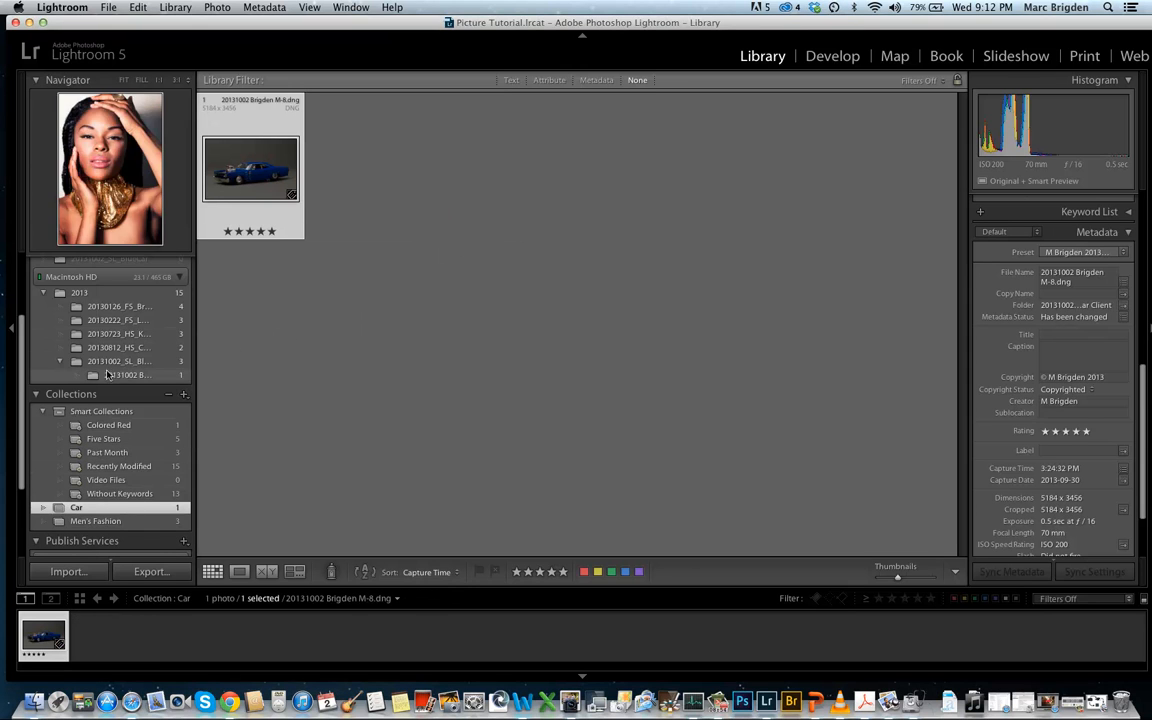
{"action": "left_click", "coordinate": [108, 362]}
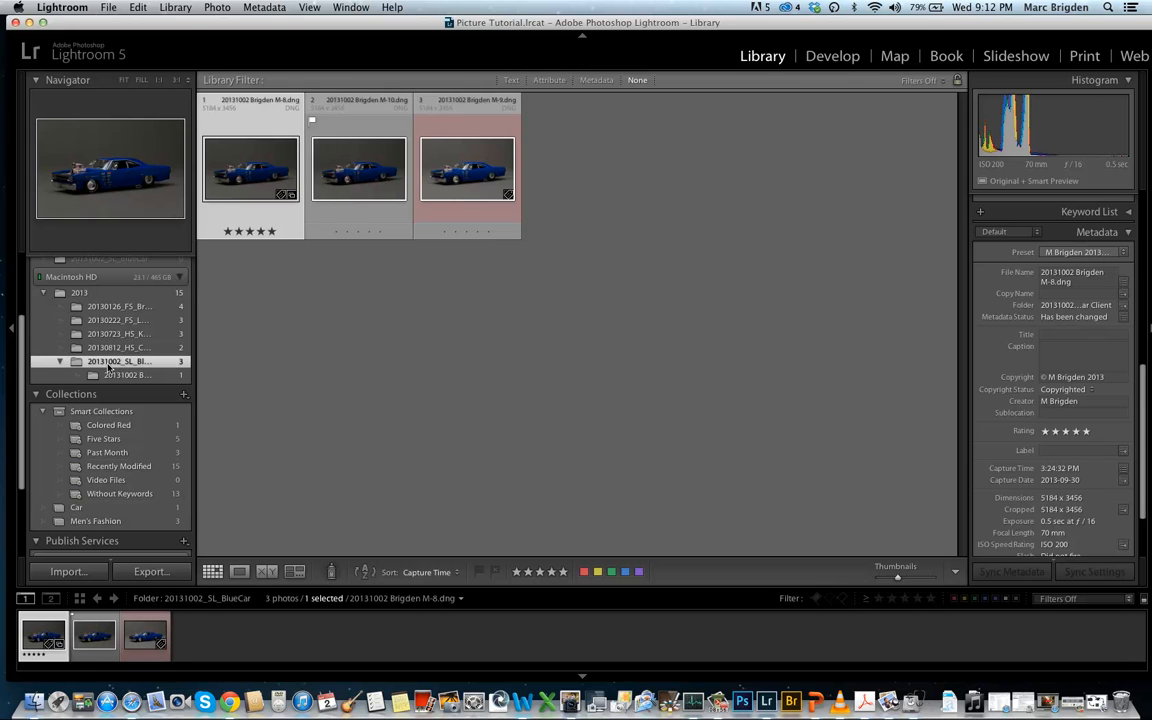
{"action": "left_click", "coordinate": [78, 508]}
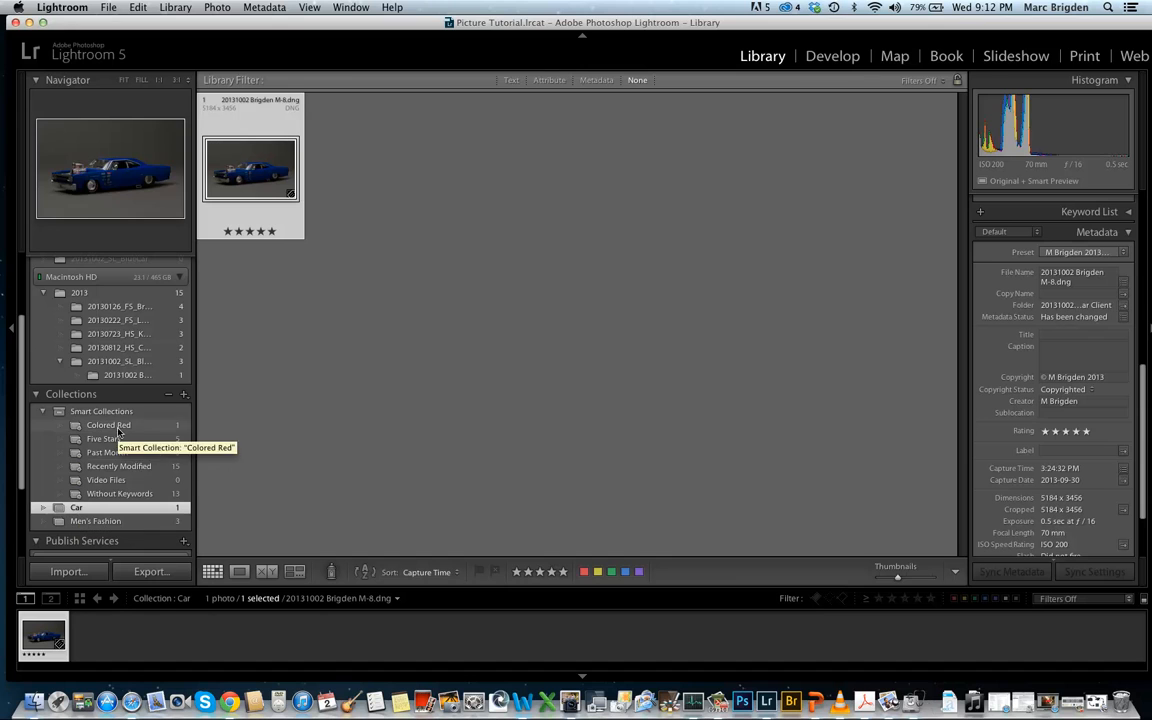
- Create a smart collection with the default name and the rule Label Color is red
{"action": "left_click", "coordinate": [183, 397]}
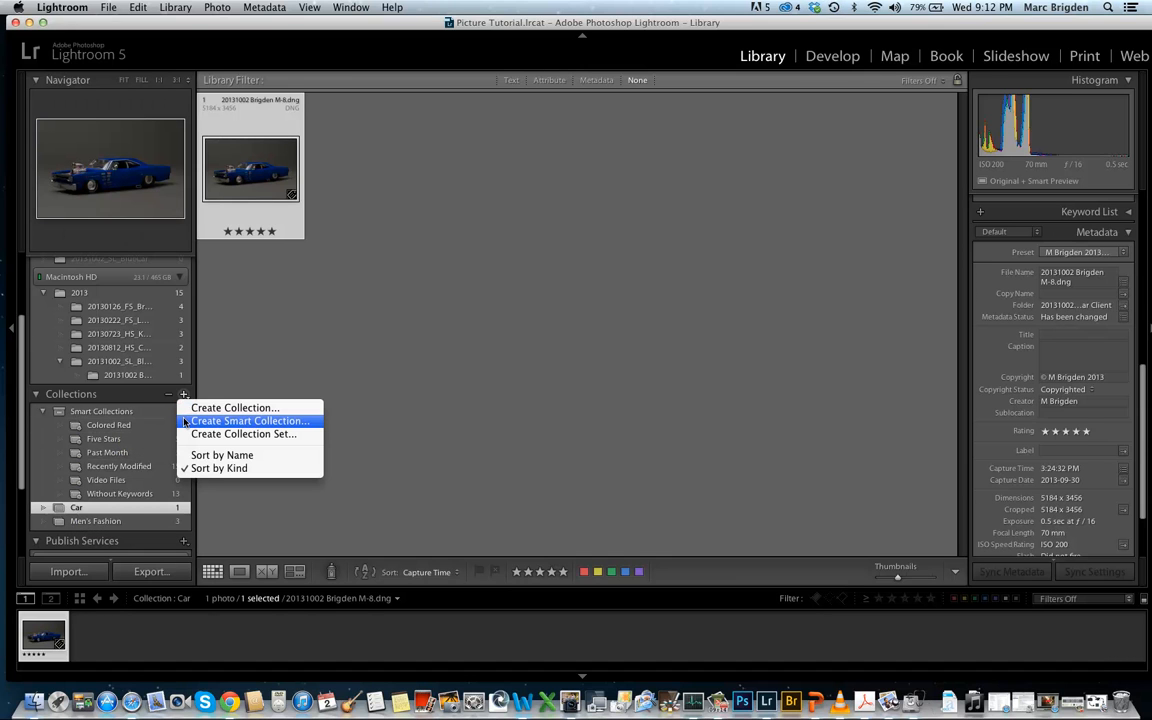
{"action": "left_click", "coordinate": [186, 421]}
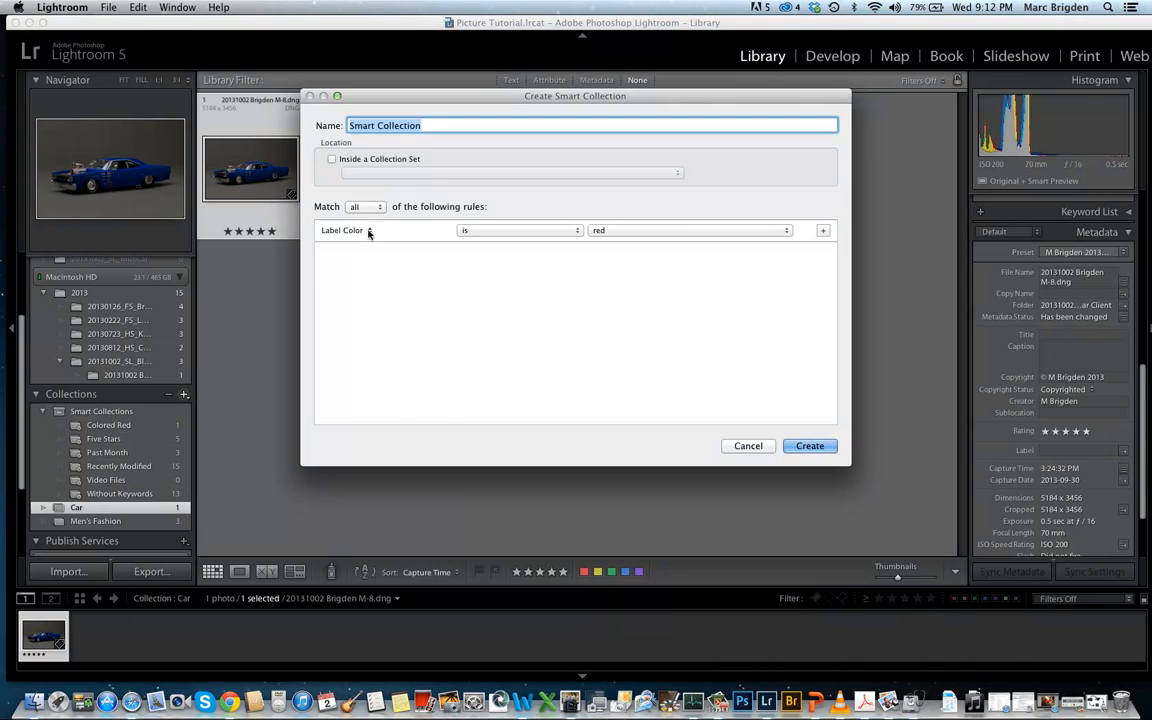
{"action": "left_click", "coordinate": [367, 231]}
{"action": "left_click", "coordinate": [355, 251]}
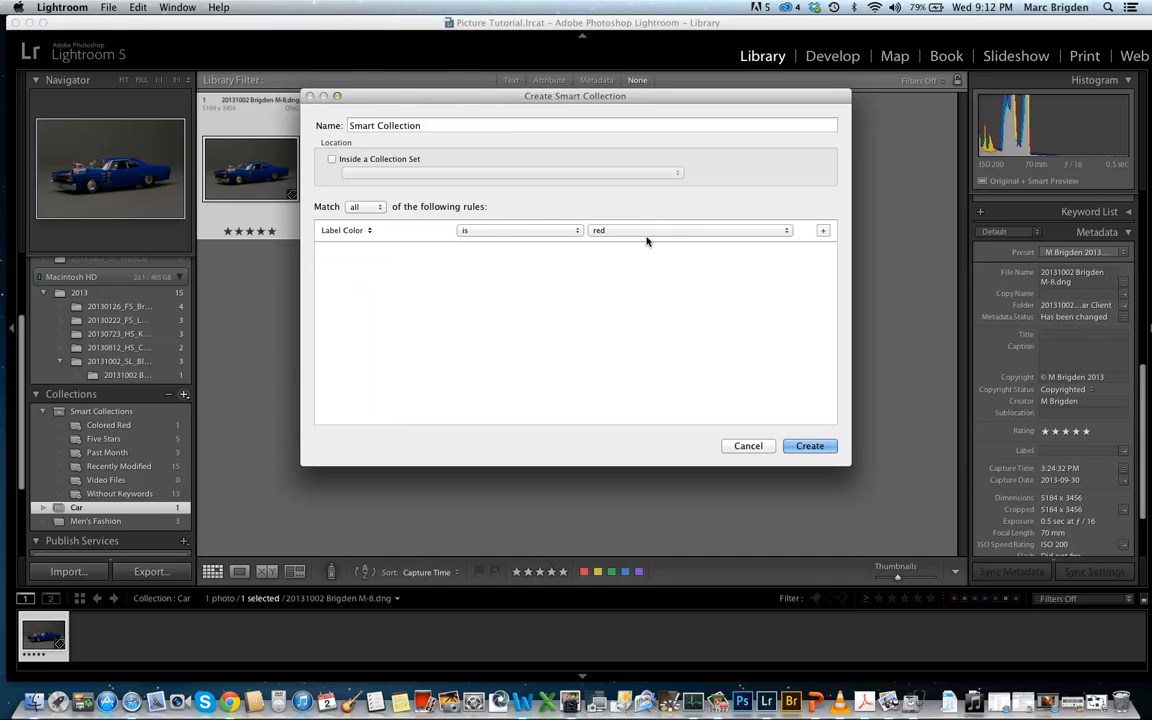
{"action": "left_click", "coordinate": [809, 446]}
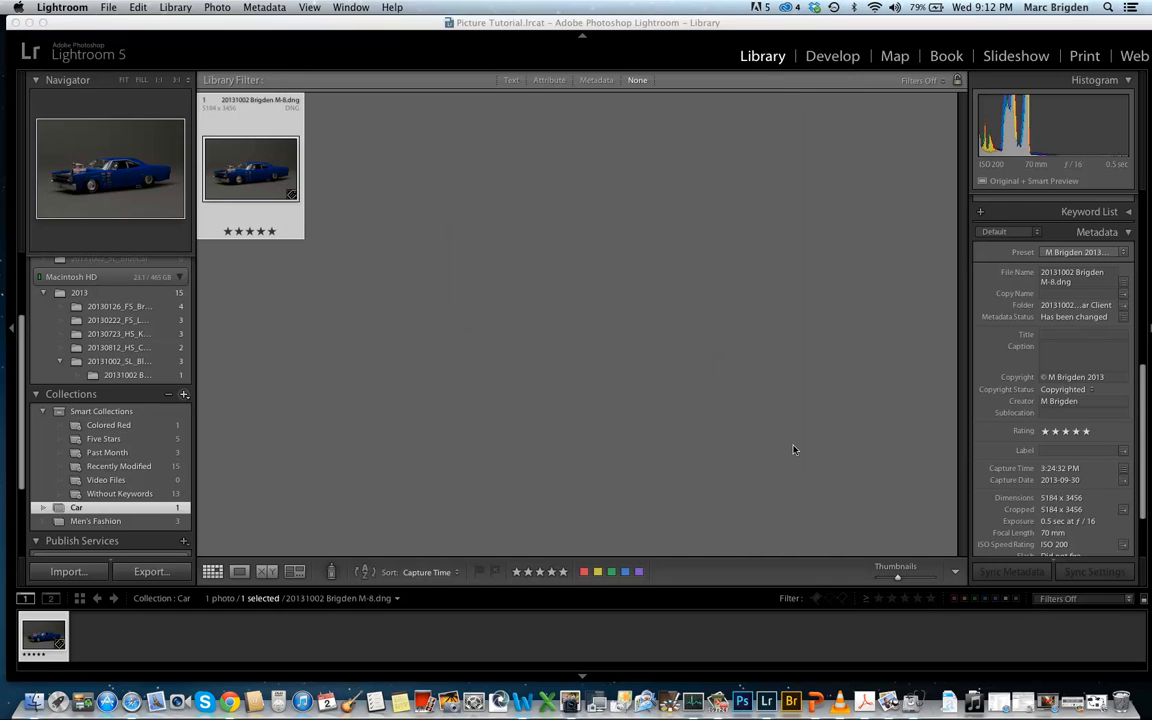